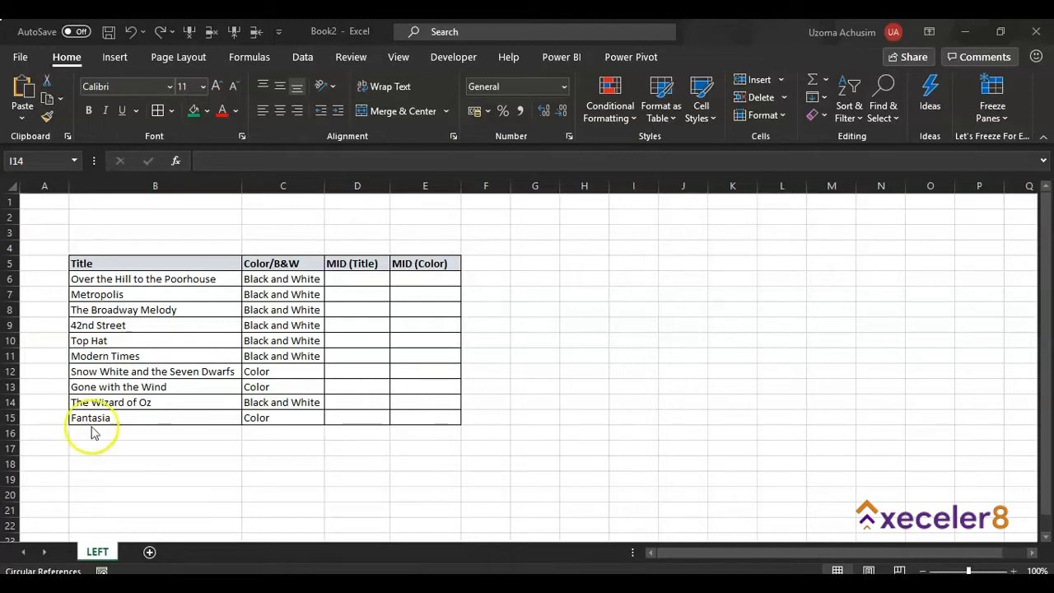
Enter +MID(B6,10,10) in D6 to take 10 characters from position 10 of the first title
left_click(352, 279)
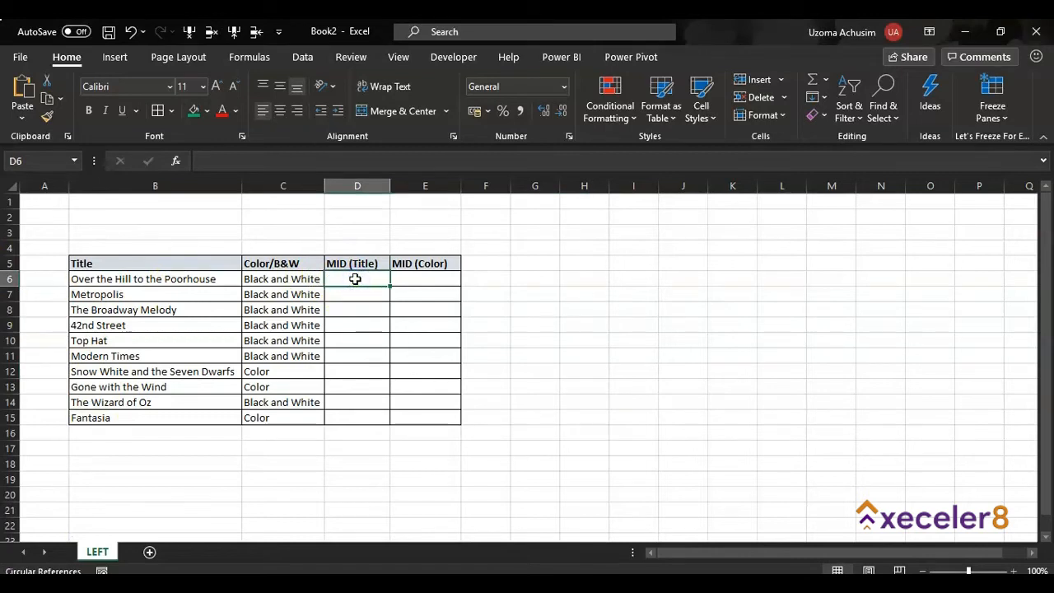
type("+")
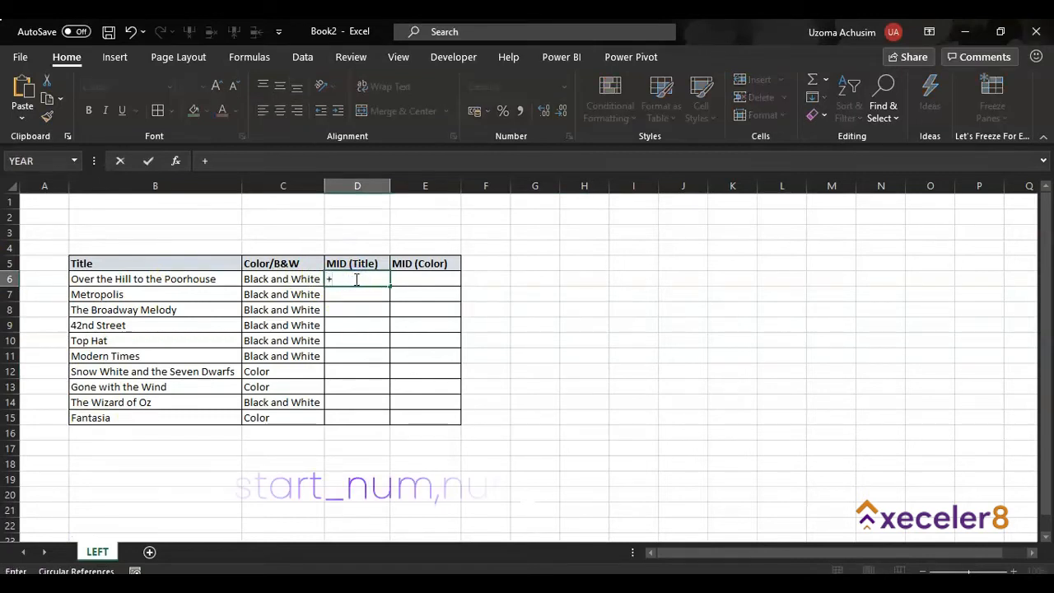
type("mid")
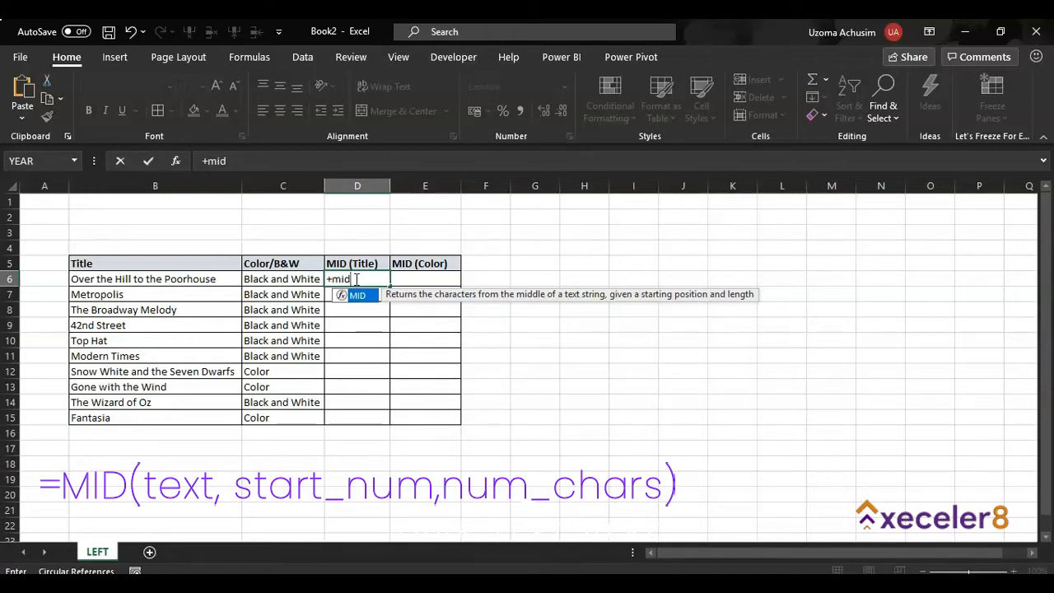
key("Tab")
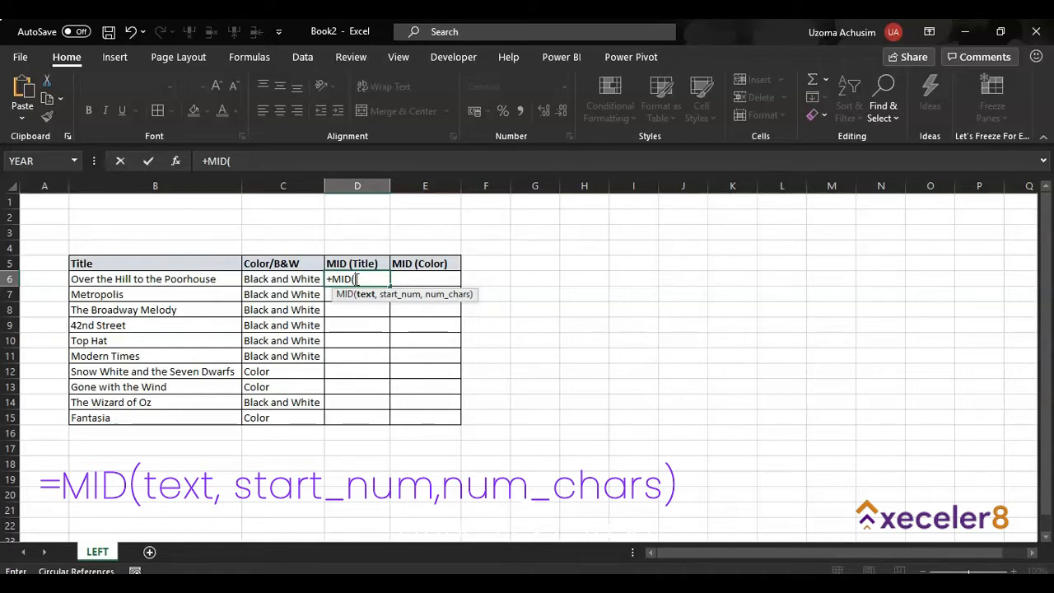
left_click(186, 280)
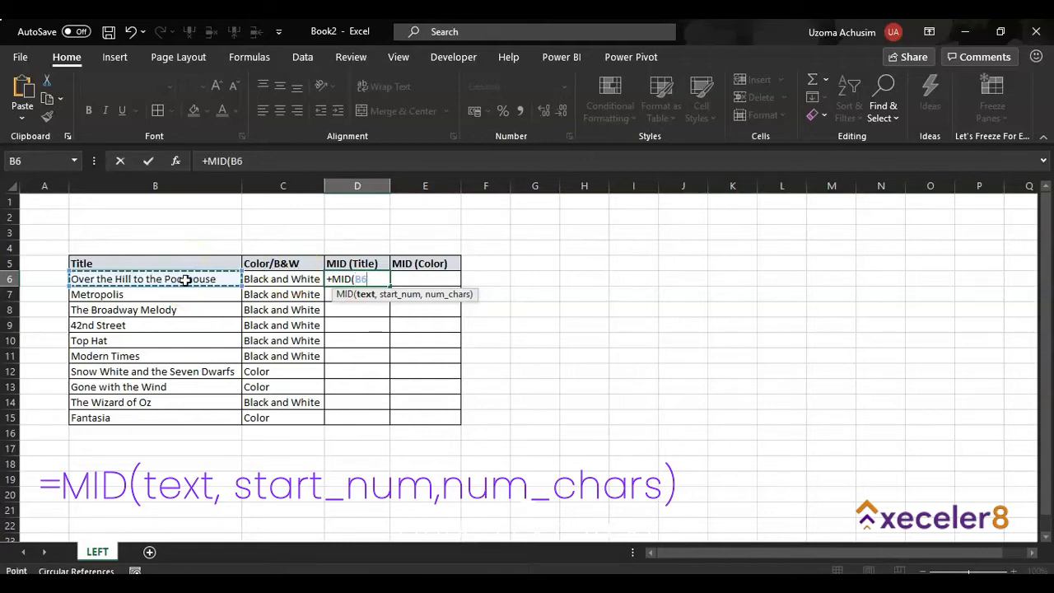
type(",")
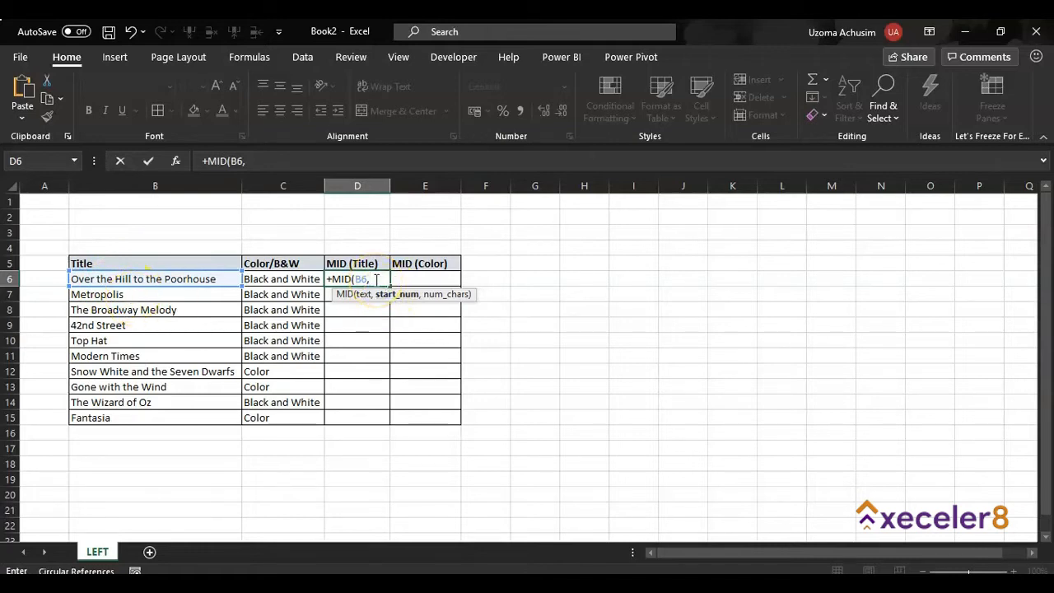
type("10")
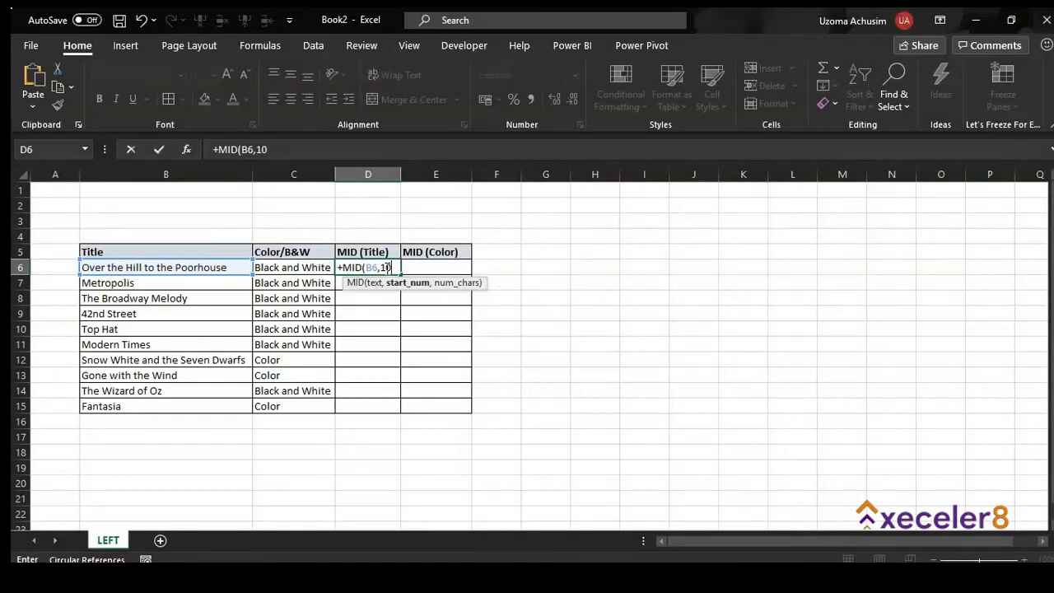
type(",")
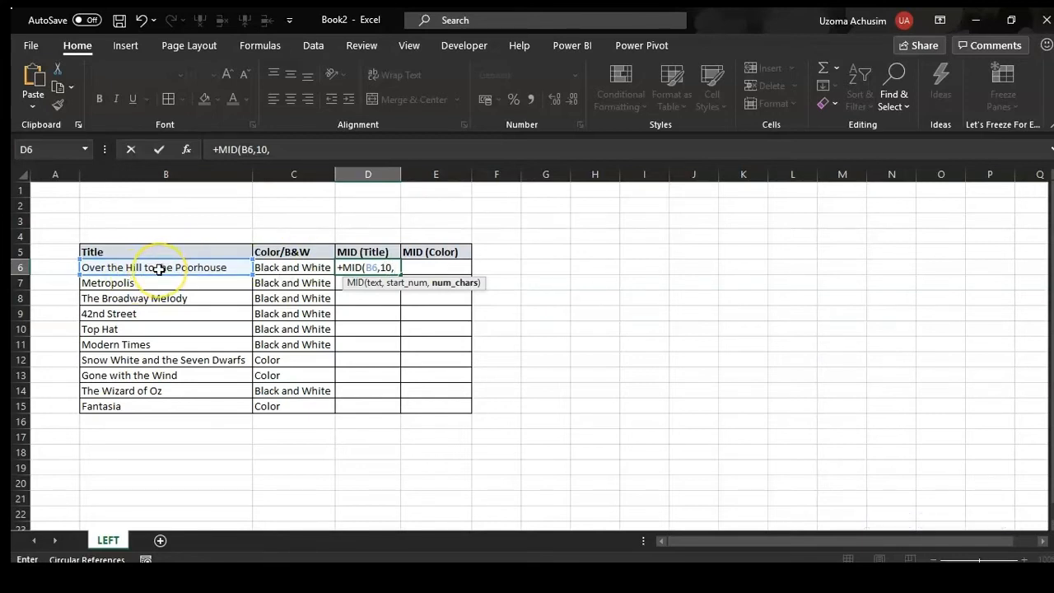
type("10)")
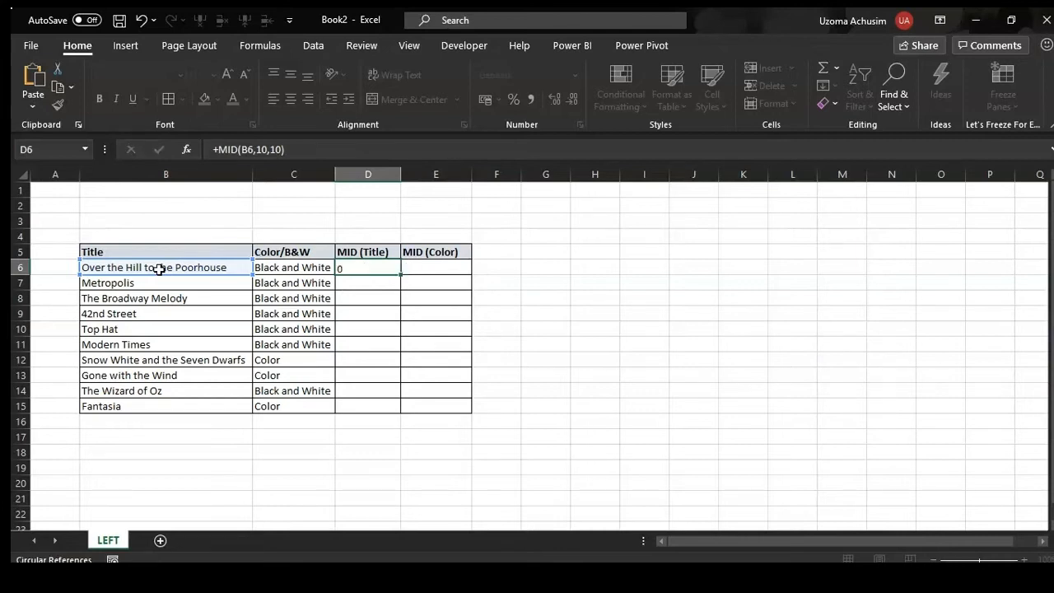
key("Return")
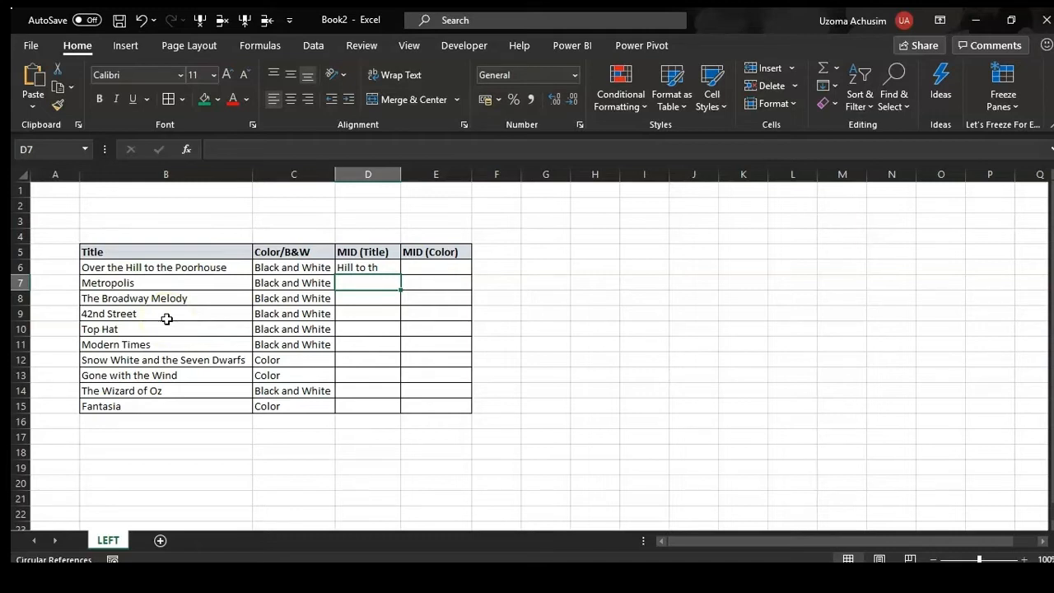
left_click(380, 268)
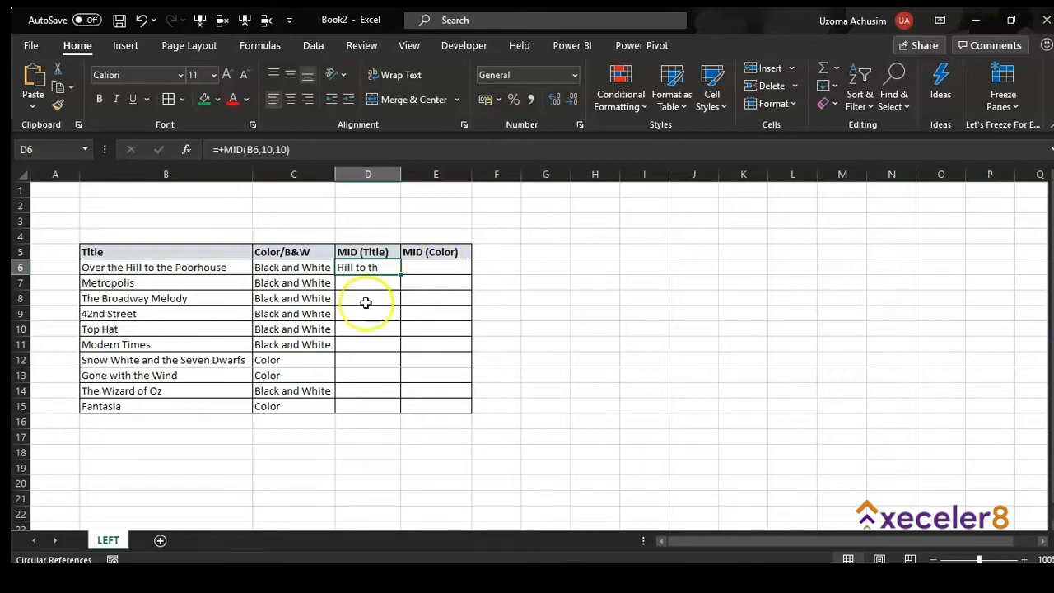
Enter +MID(B7,6,5) in D7 to extract 'polis' from Metropolis
left_click(352, 284)
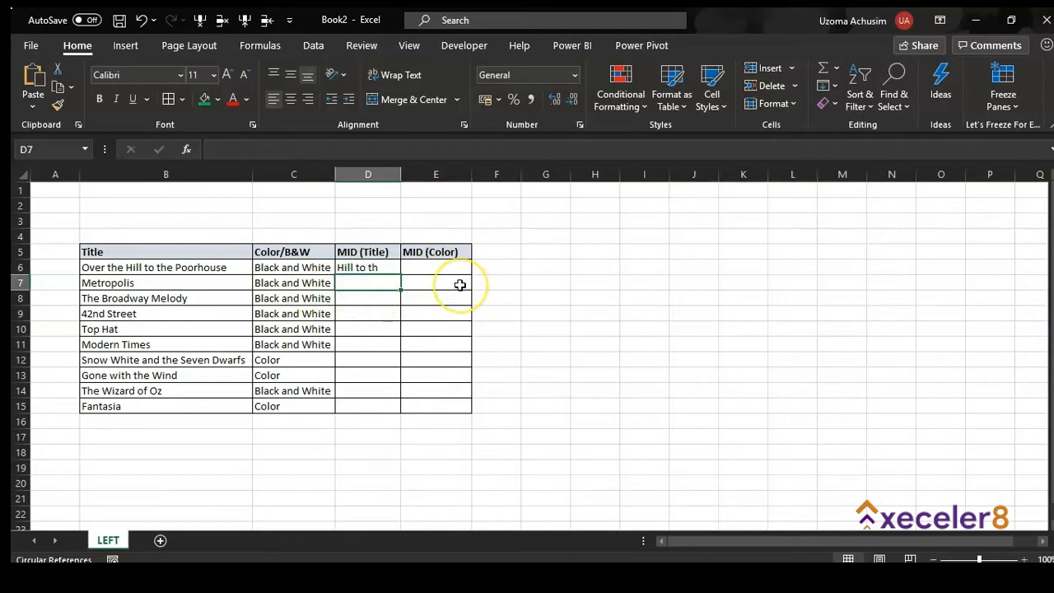
type("+")
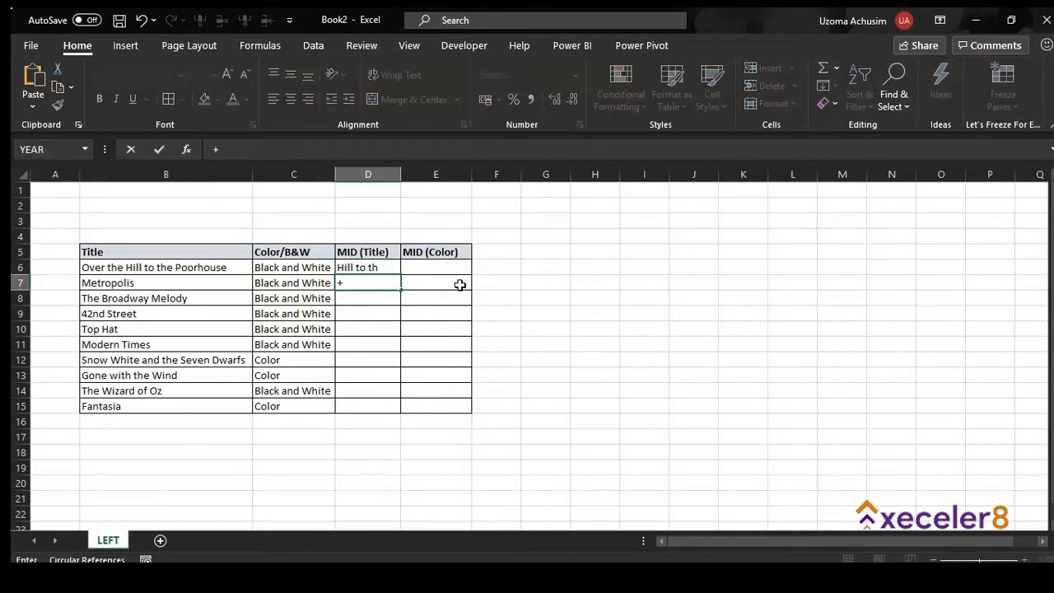
type("mid")
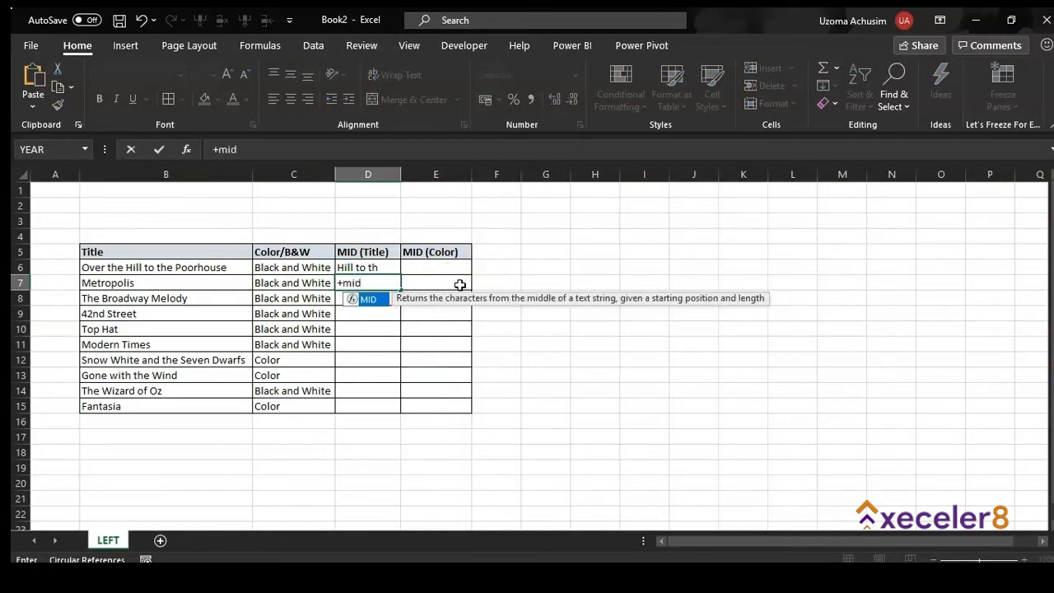
key("Tab")
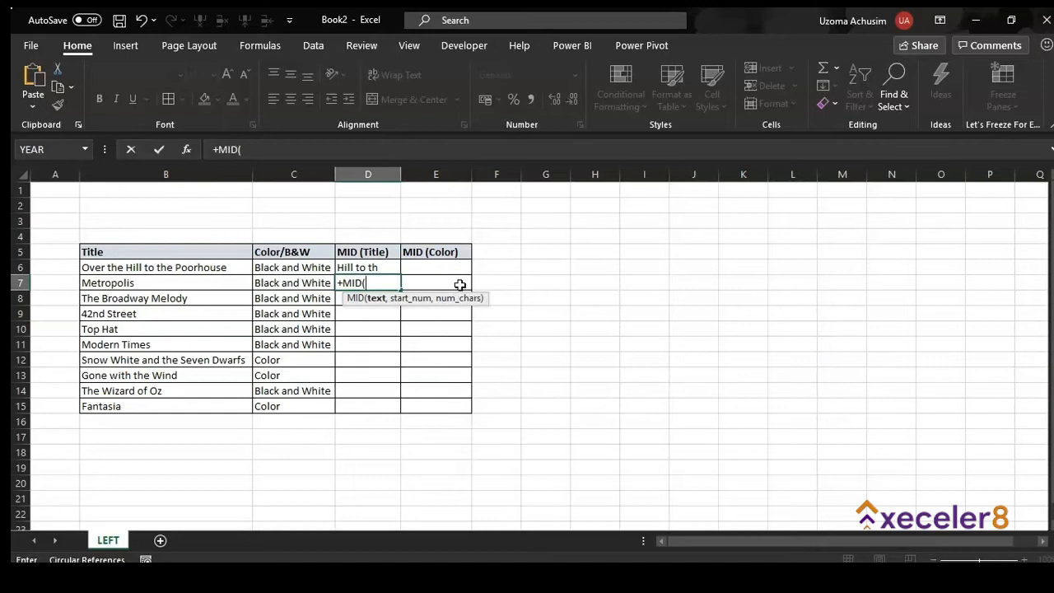
left_click(136, 282)
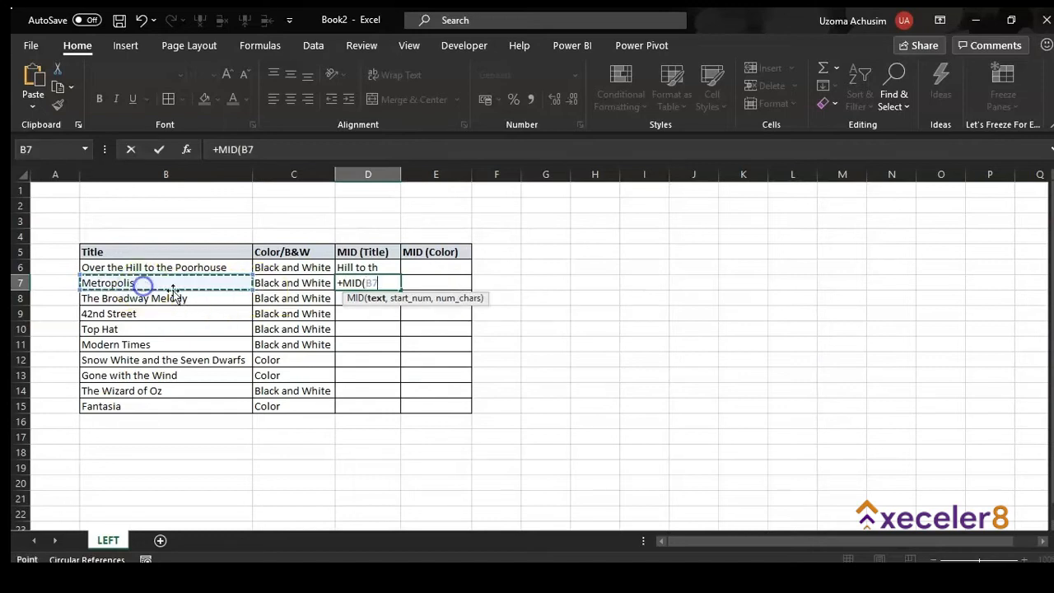
type(",")
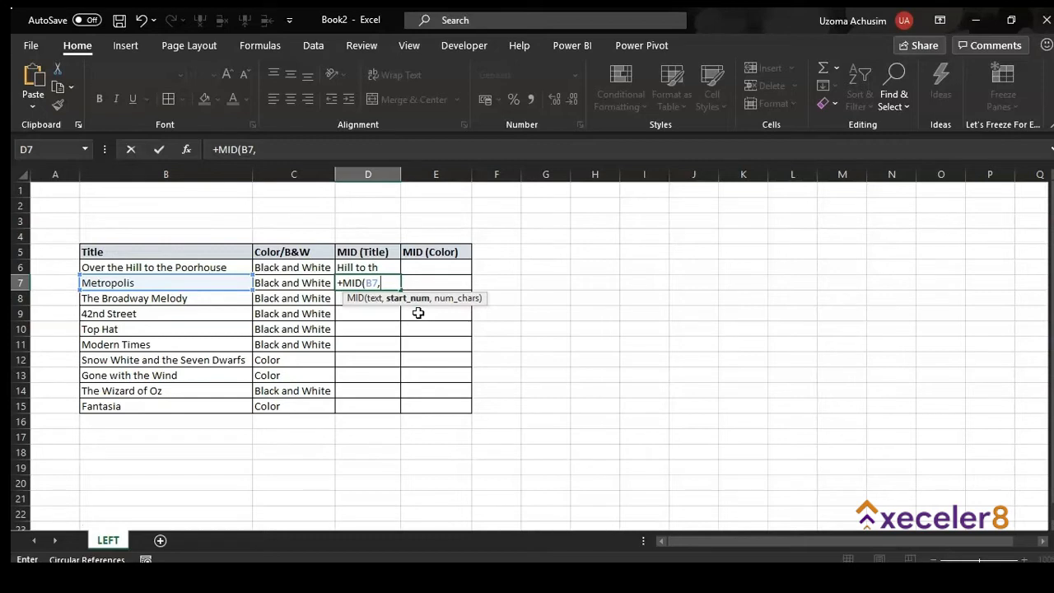
type("6,")
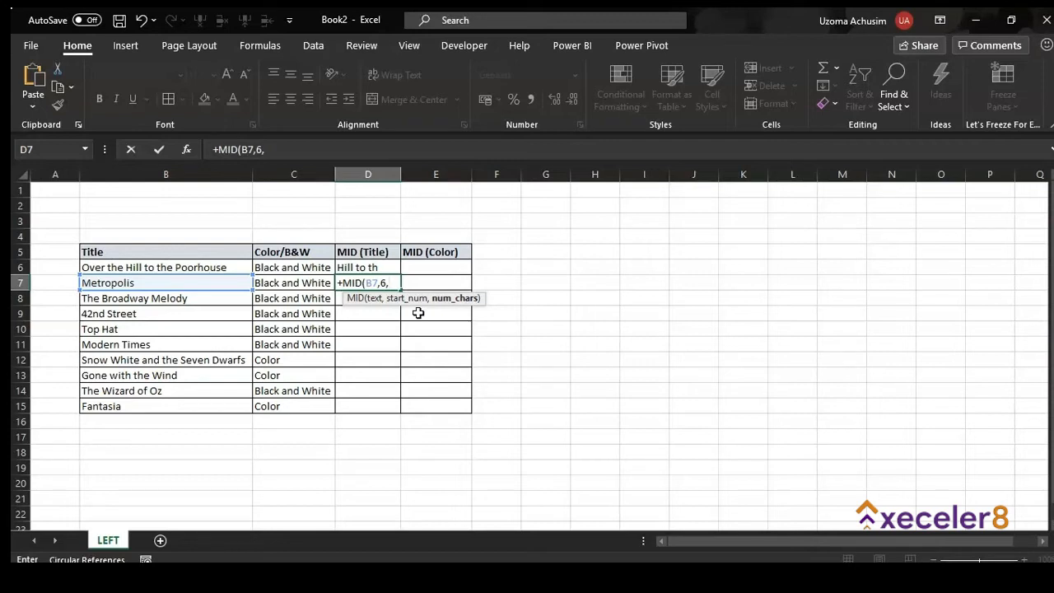
type("5)")
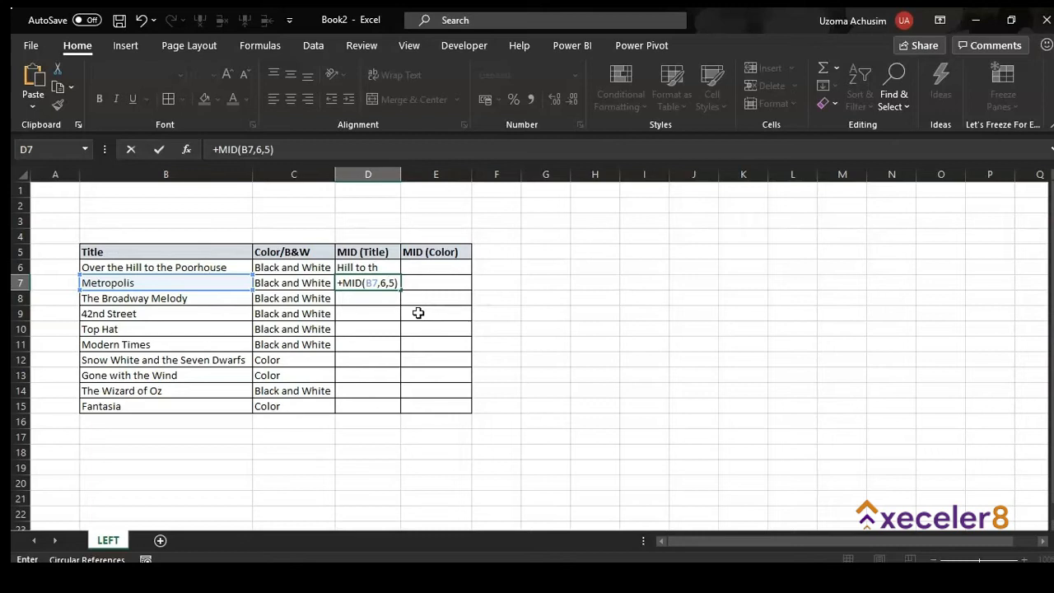
key("Return")
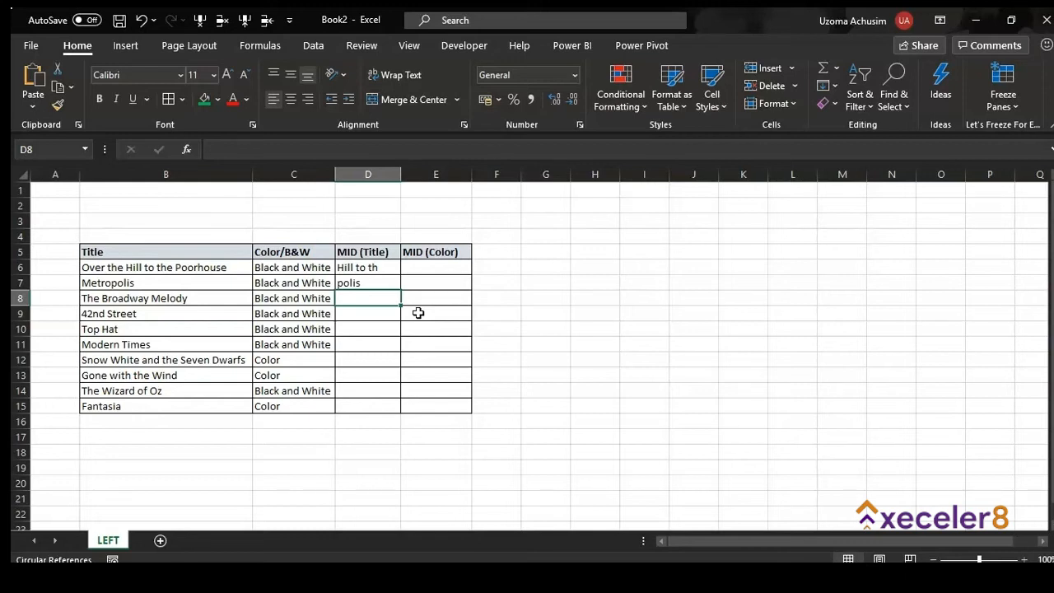
Enter =MID(B8,1,7) in D8 to get 'The Bro' from The Broadway Melody
type("=")
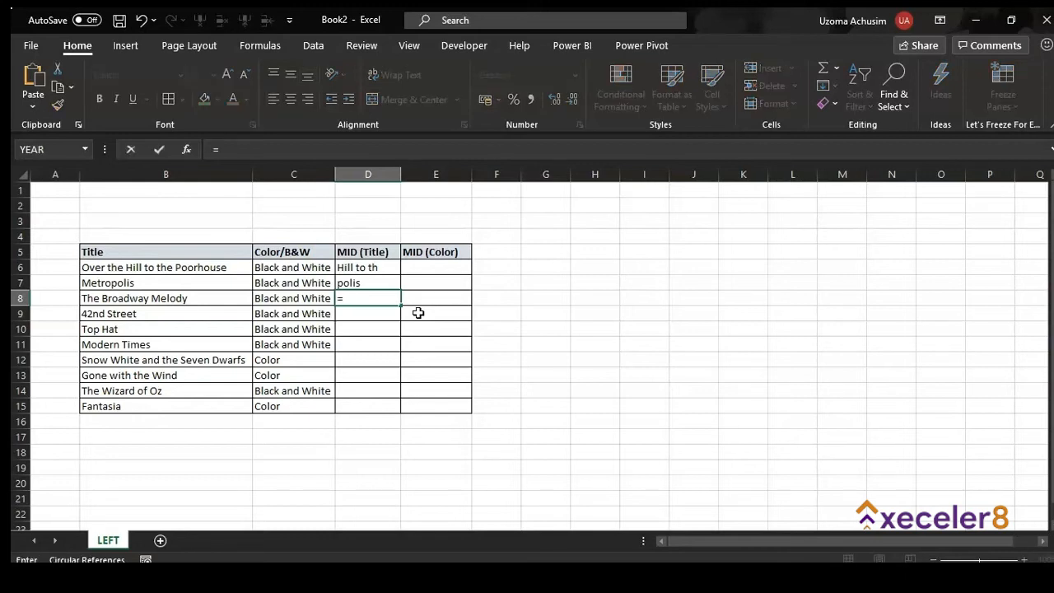
type("Mi")
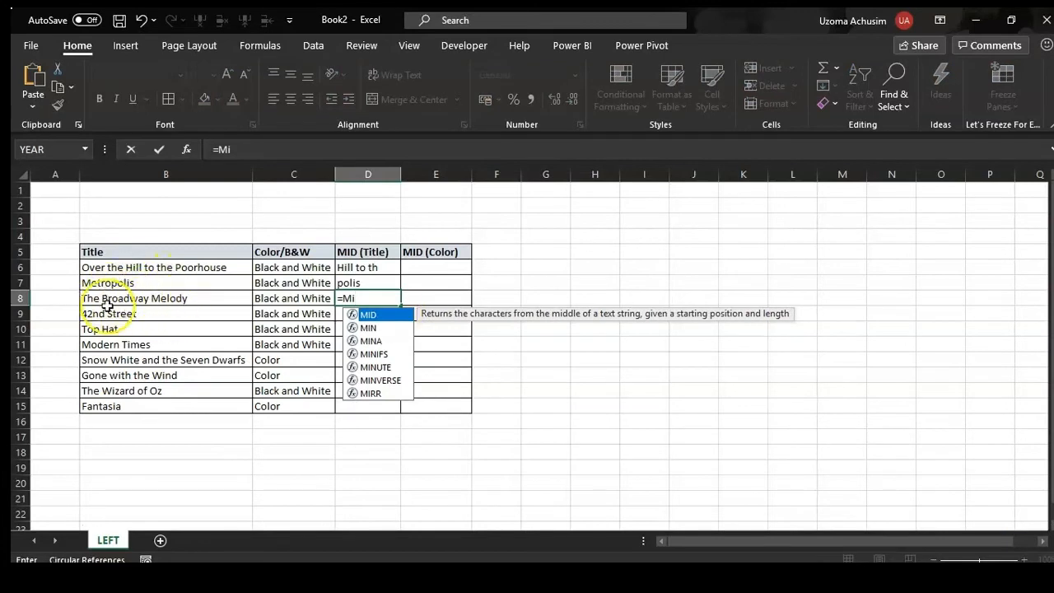
double_click(368, 315)
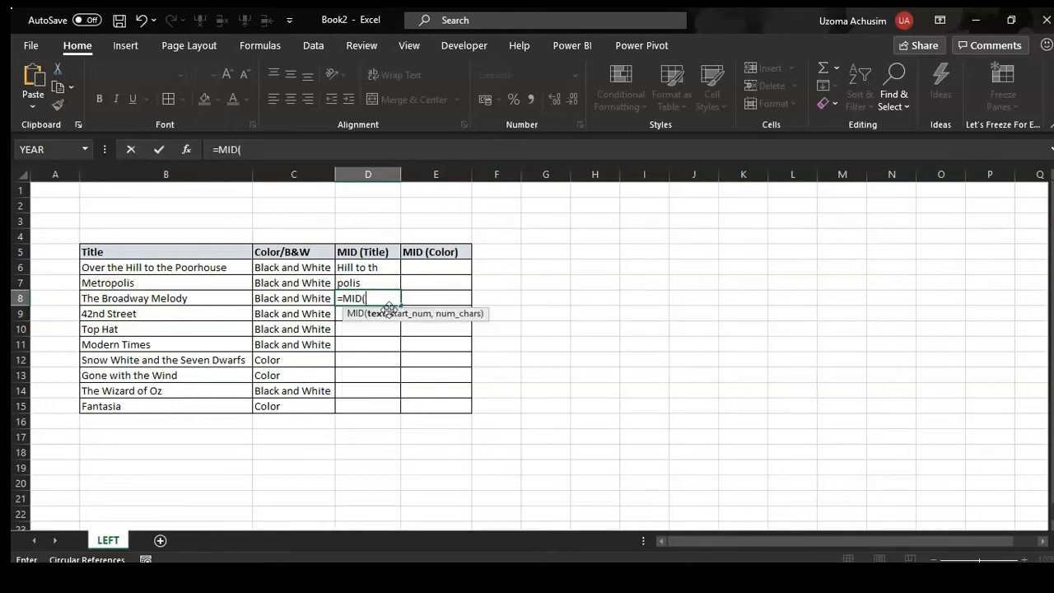
left_click(175, 298)
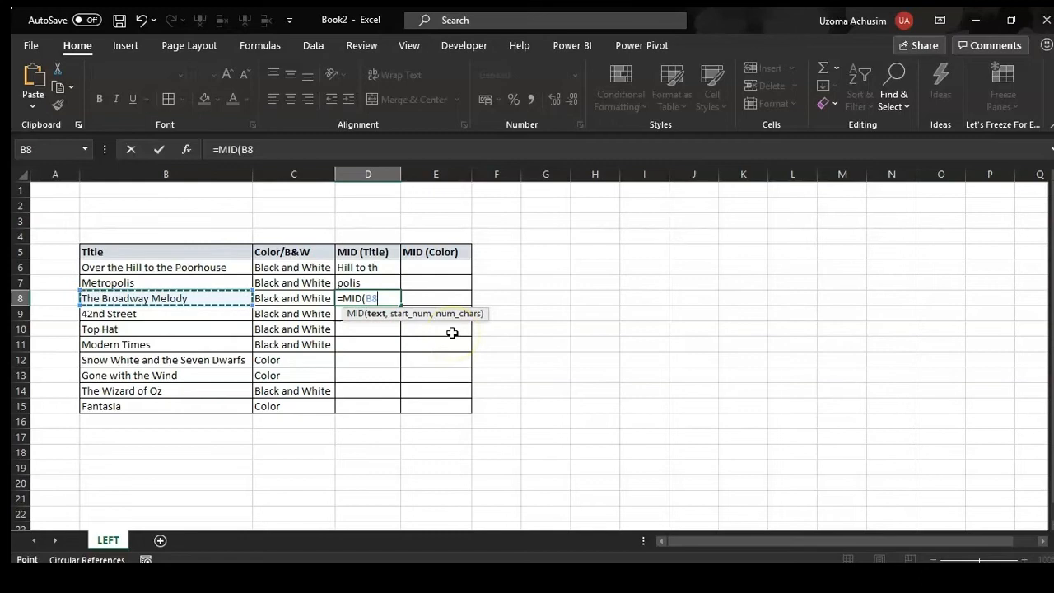
type(",")
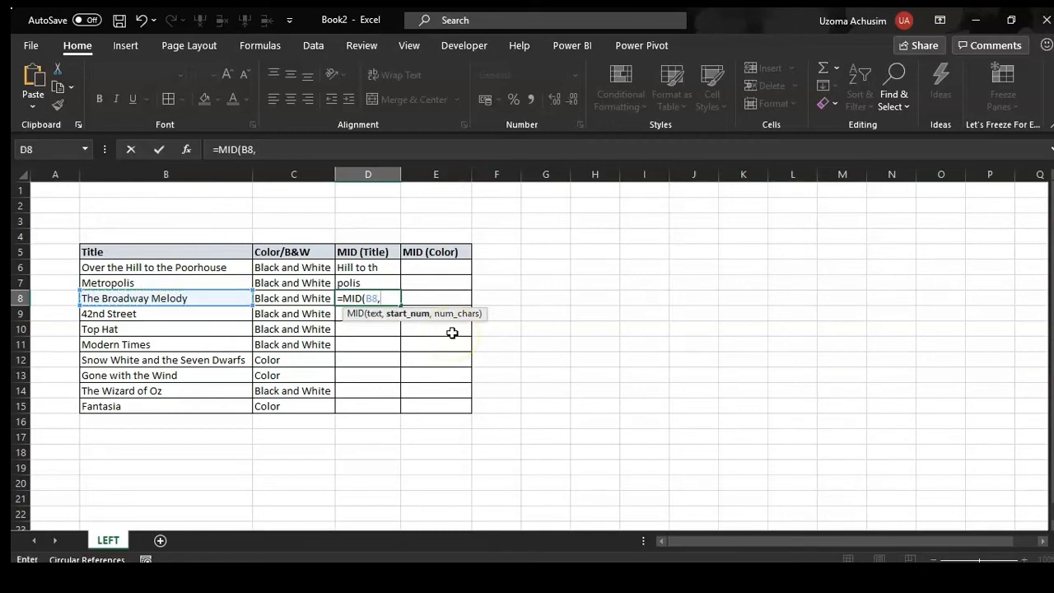
type("1,")
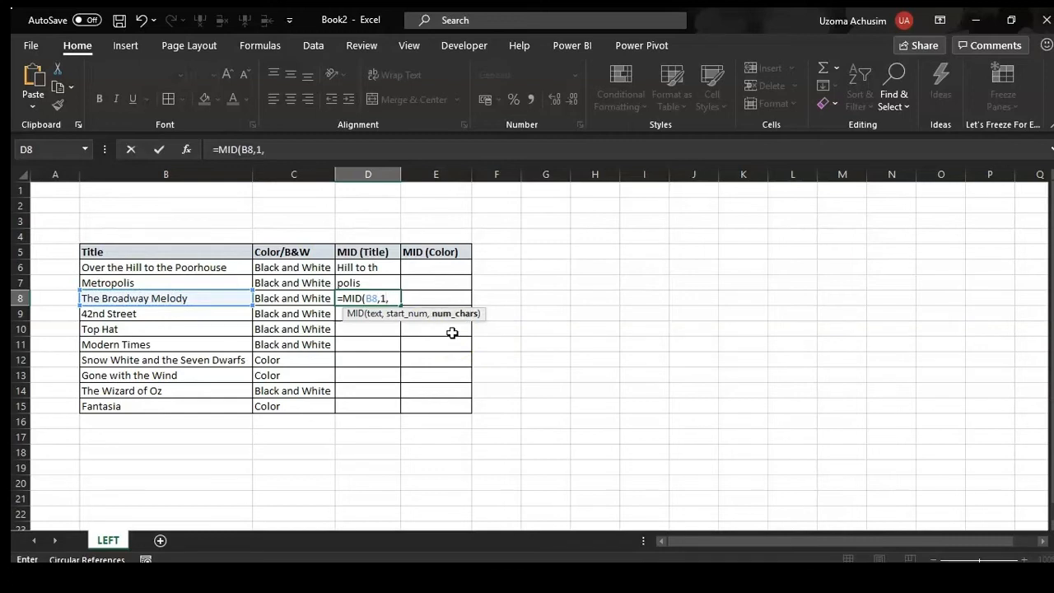
type("7")
type(")")
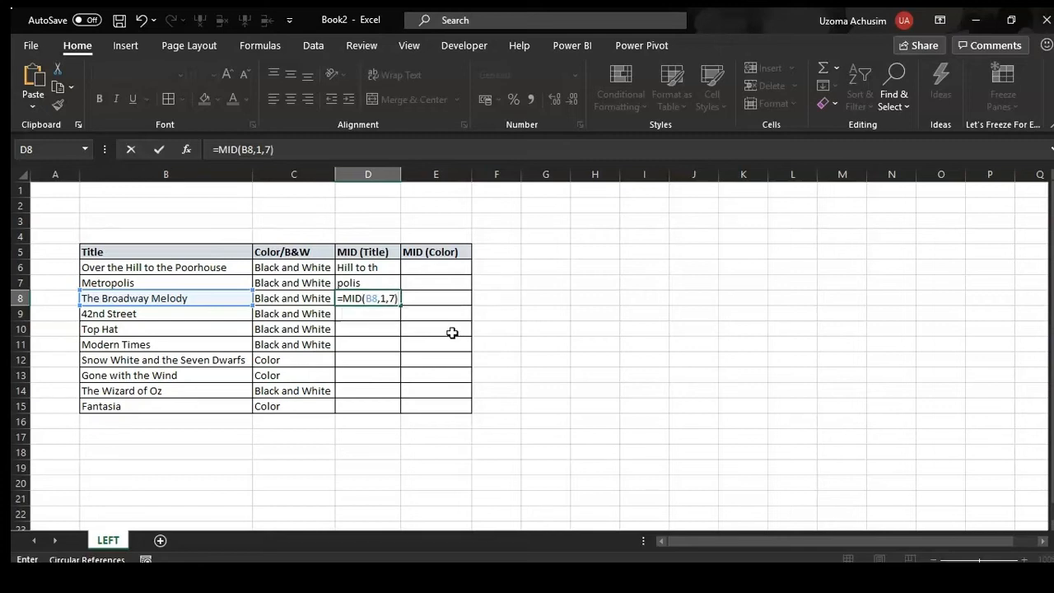
key("Return")
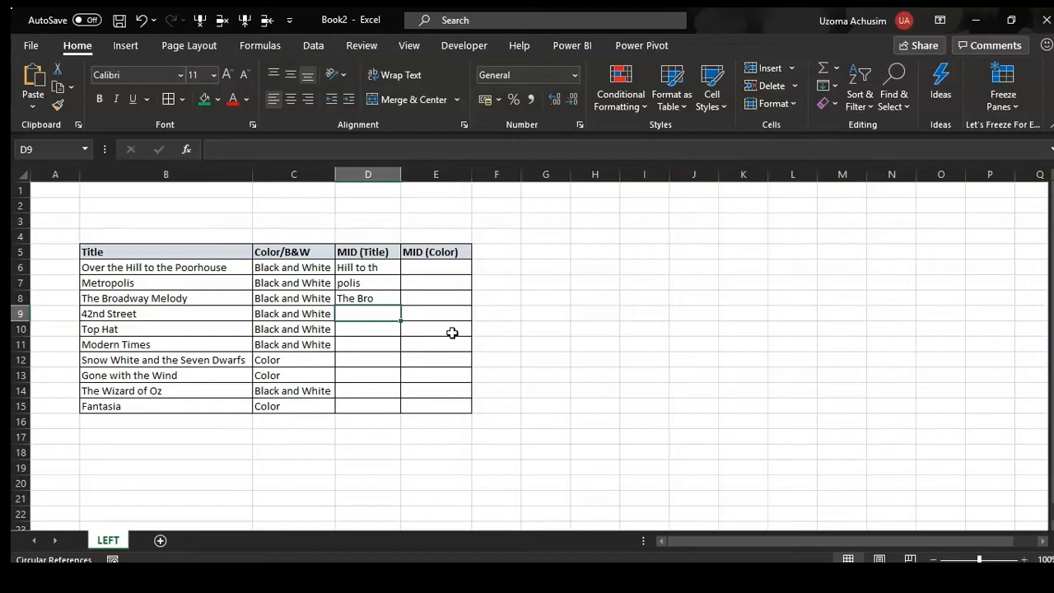
left_click(369, 299)
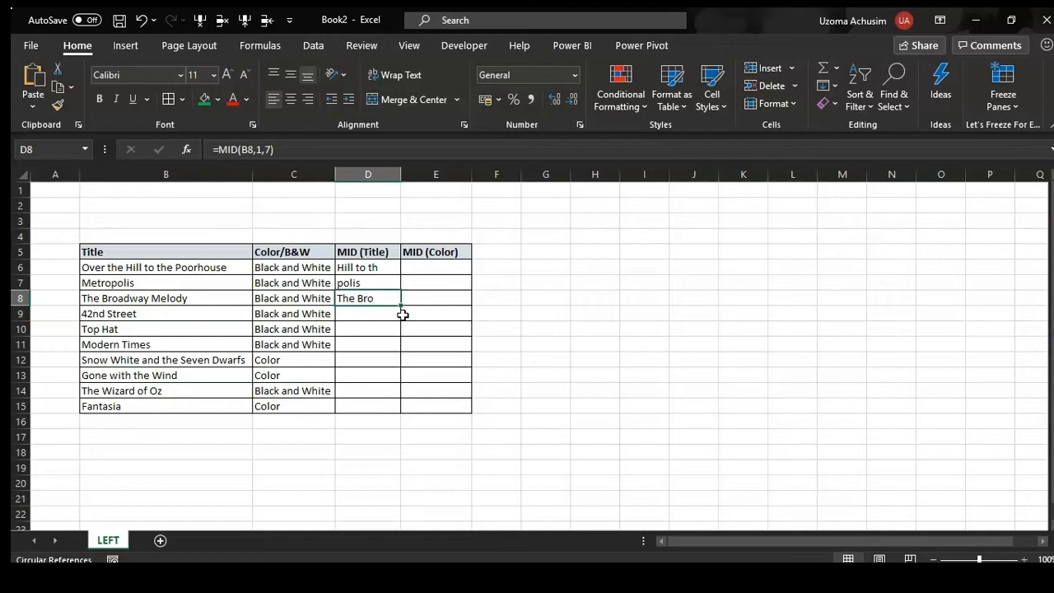
left_click(354, 360)
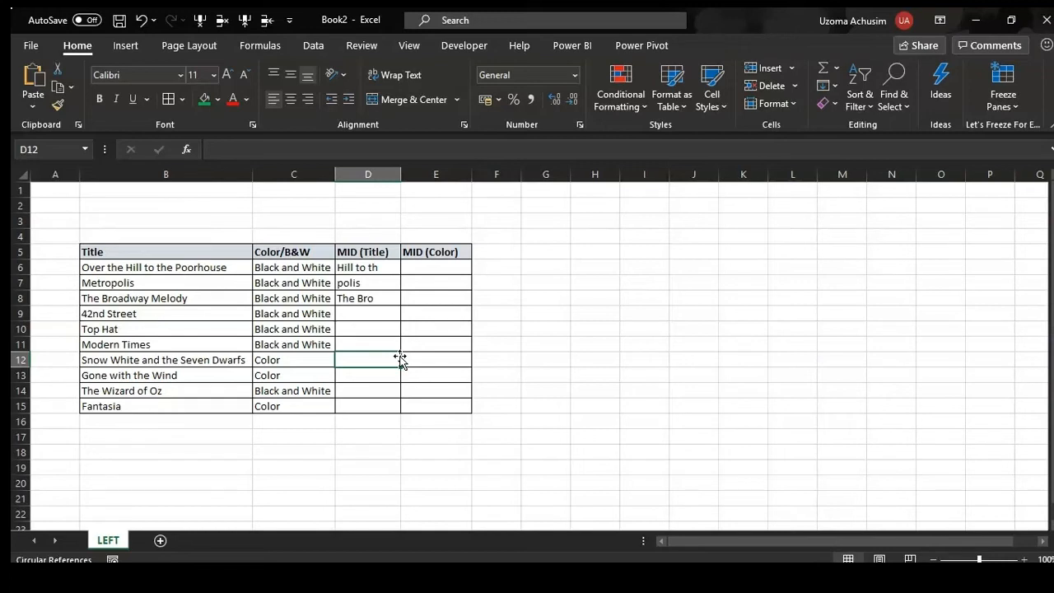
Enter =MID(B12,16,9) in D12 to extract 'the Seven' from the Snow White title
type("=mid")
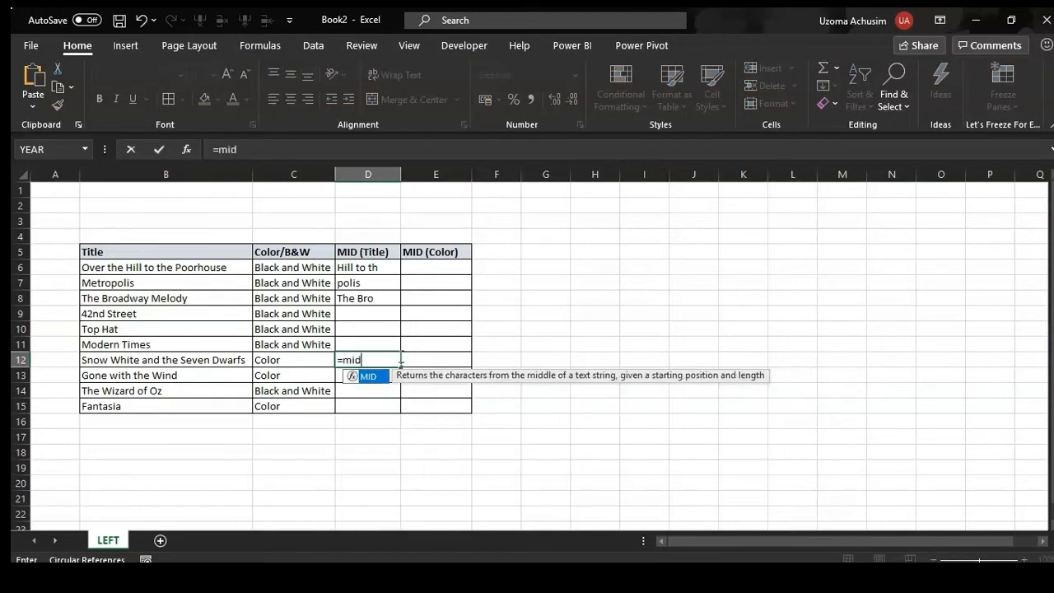
type("(")
left_click(183, 360)
type(",")
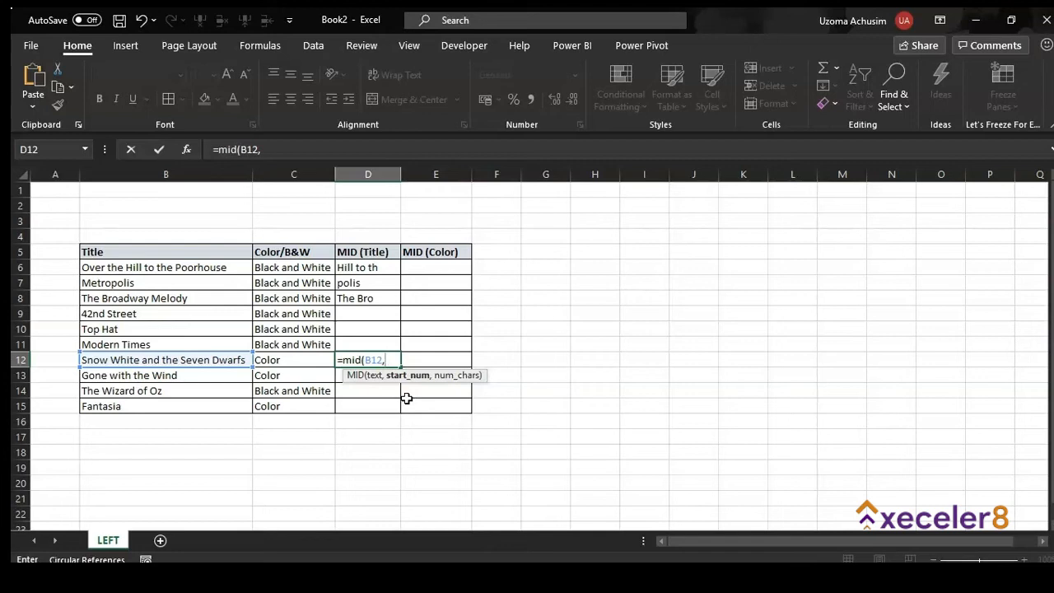
type("16,")
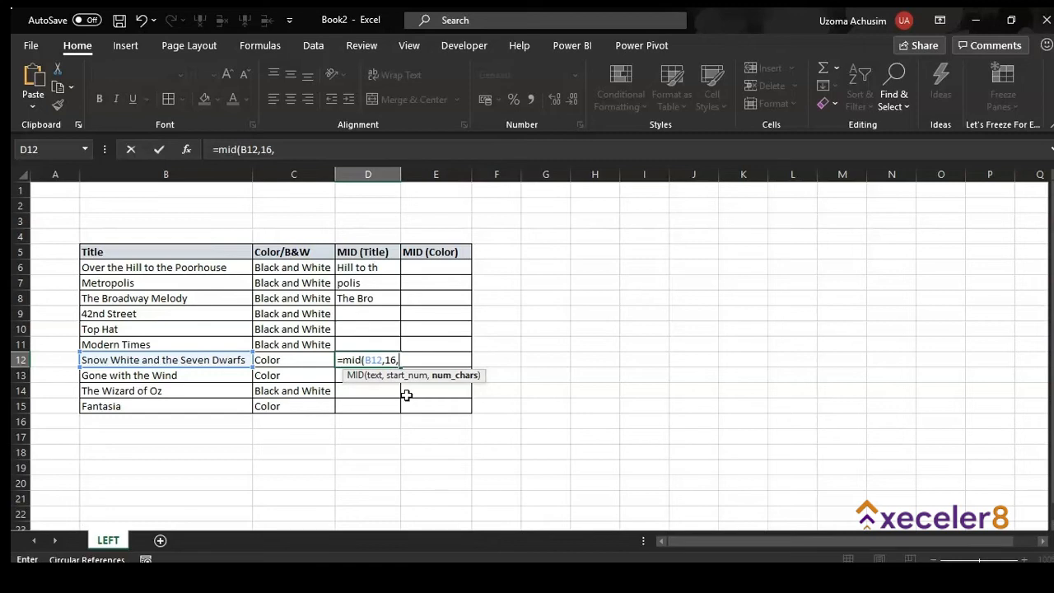
type("9)")
key("Return")
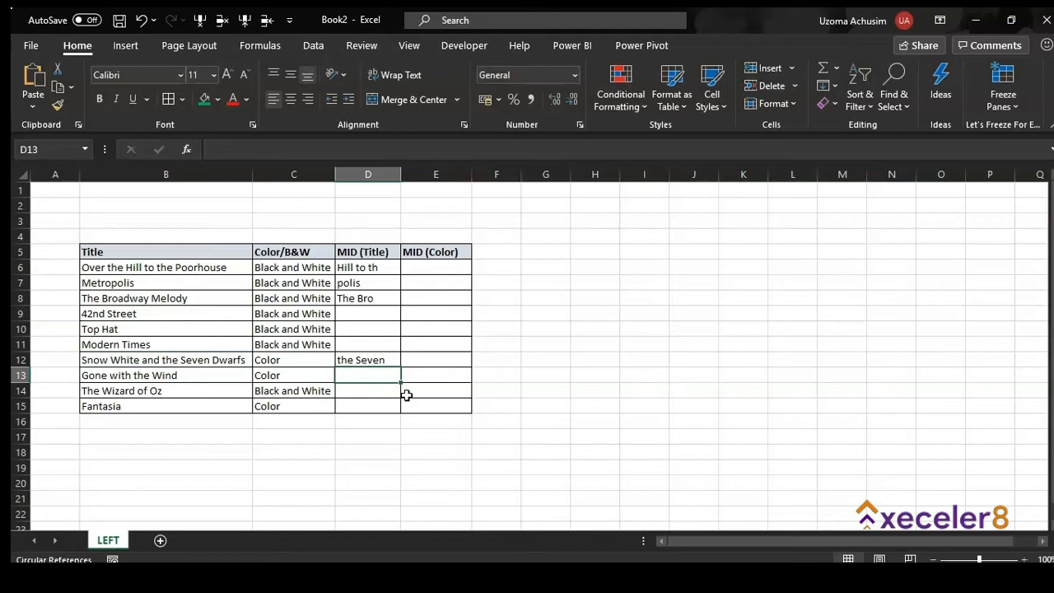
left_click(438, 268)
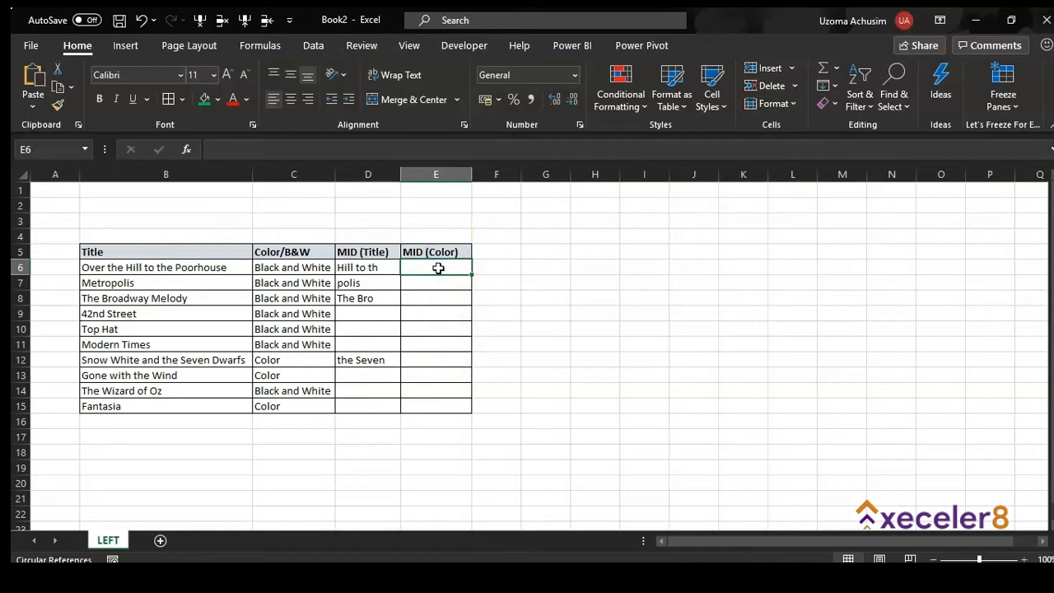
Enter =MID(C6,7,3) in E6 to pull 'and' from Black and White
type("=")
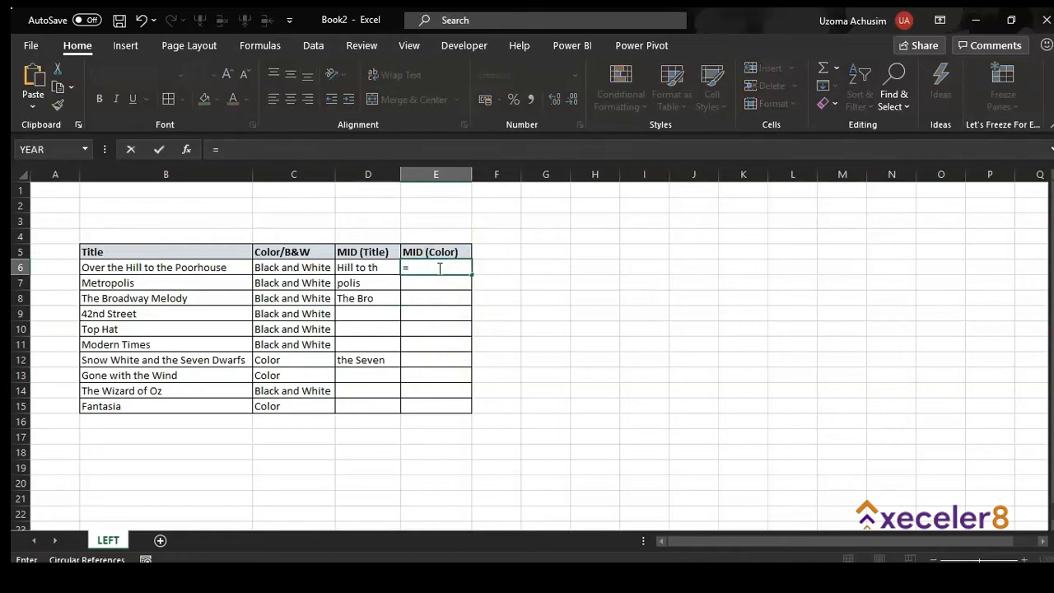
type("mid")
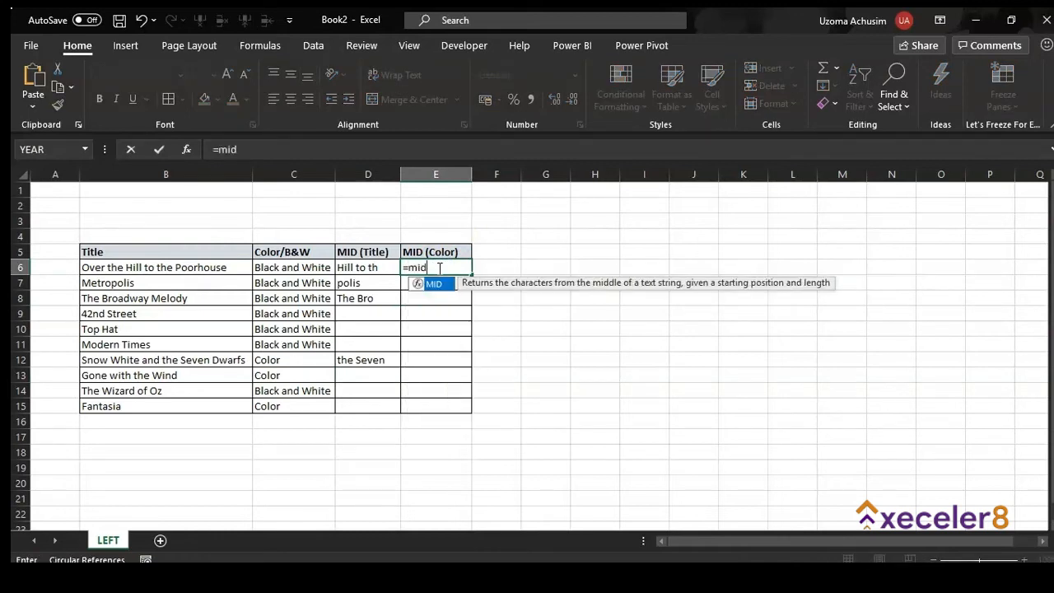
type("(")
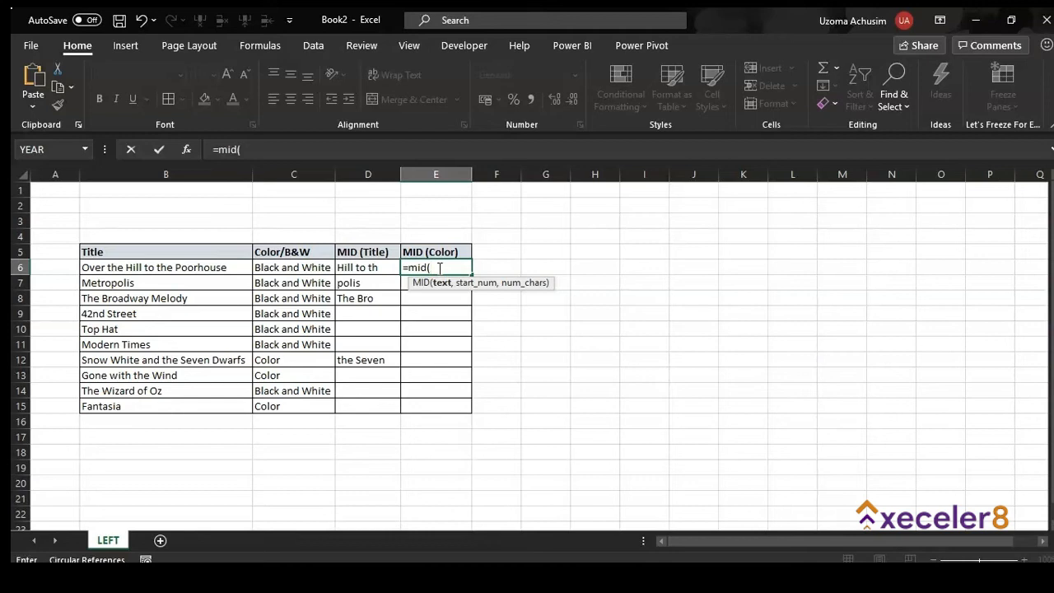
left_click(288, 270)
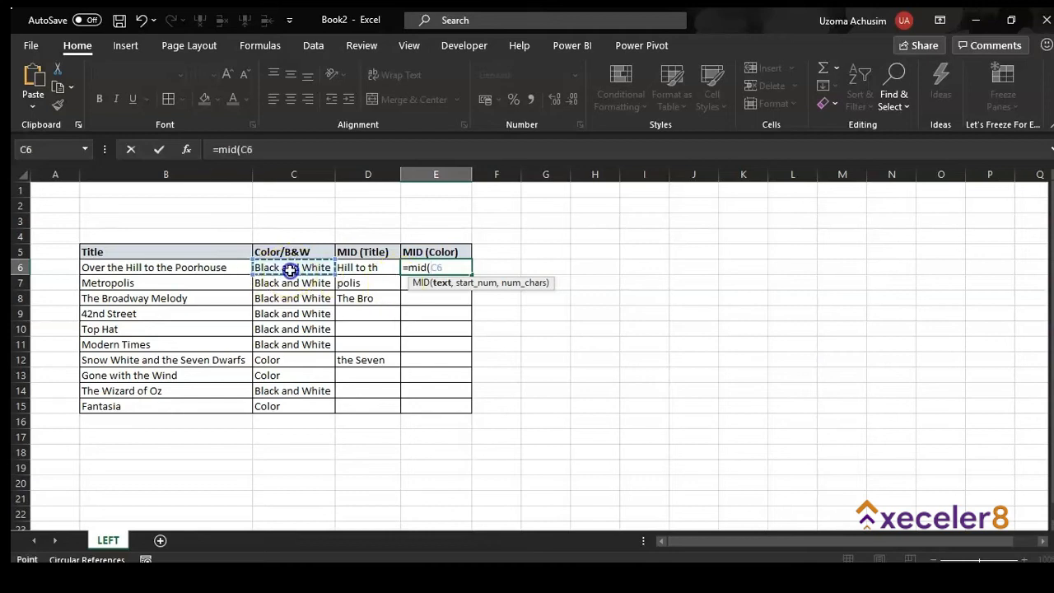
type(",")
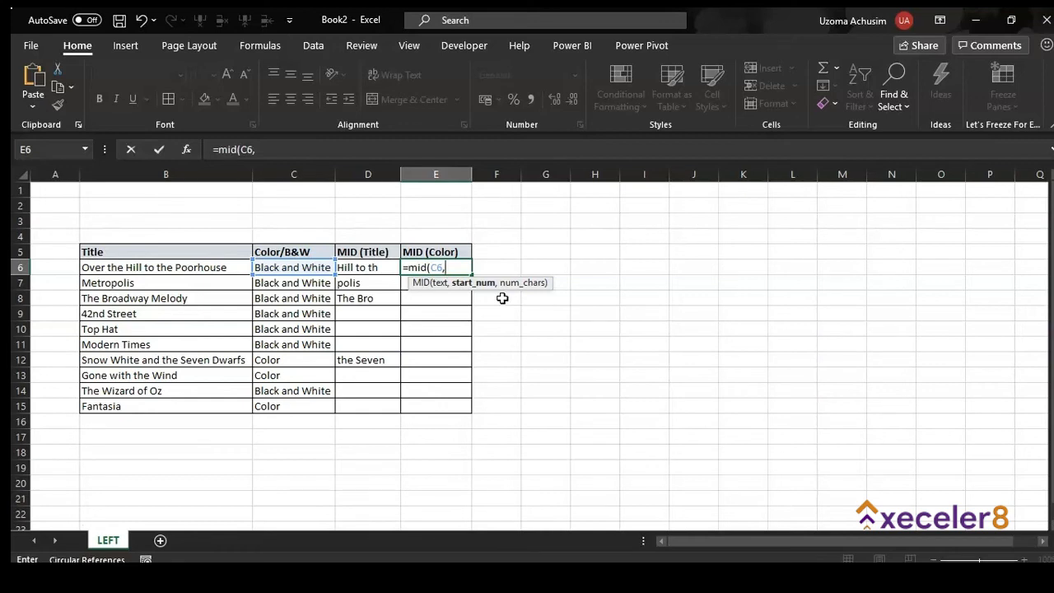
type("7,")
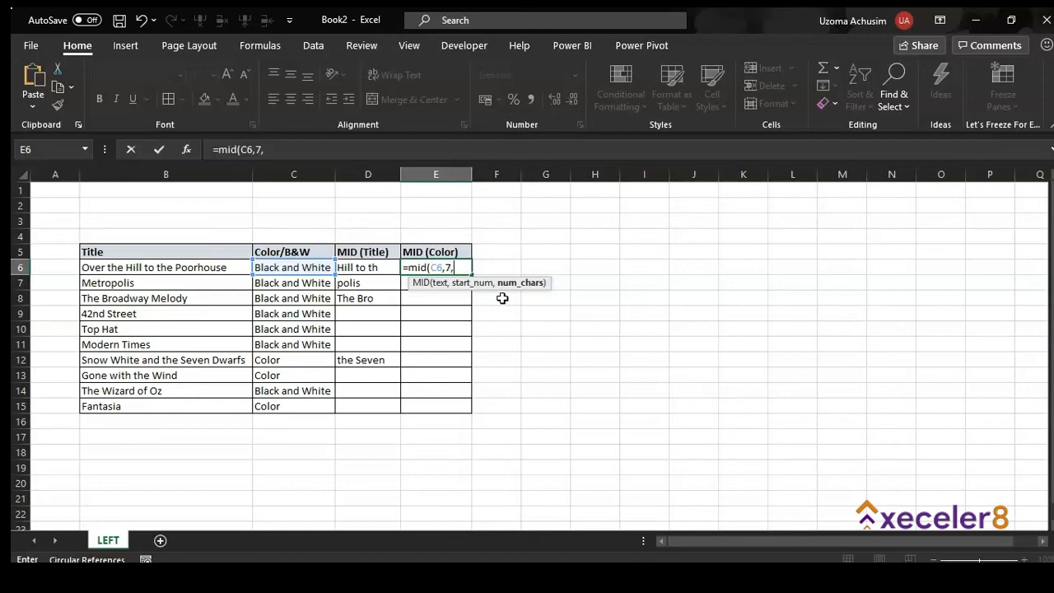
type("3)")
key("Return")
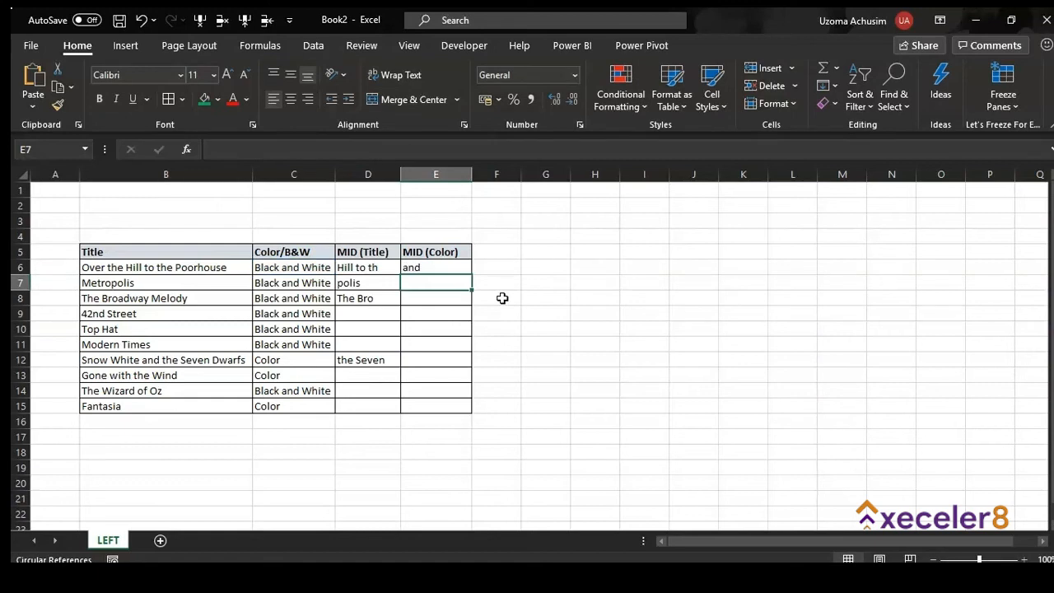
Fill E6's MID formula down through E11, E12 and on to E15, checking the 'and' results
left_click(447, 271)
left_click_drag(470, 277, 465, 354)
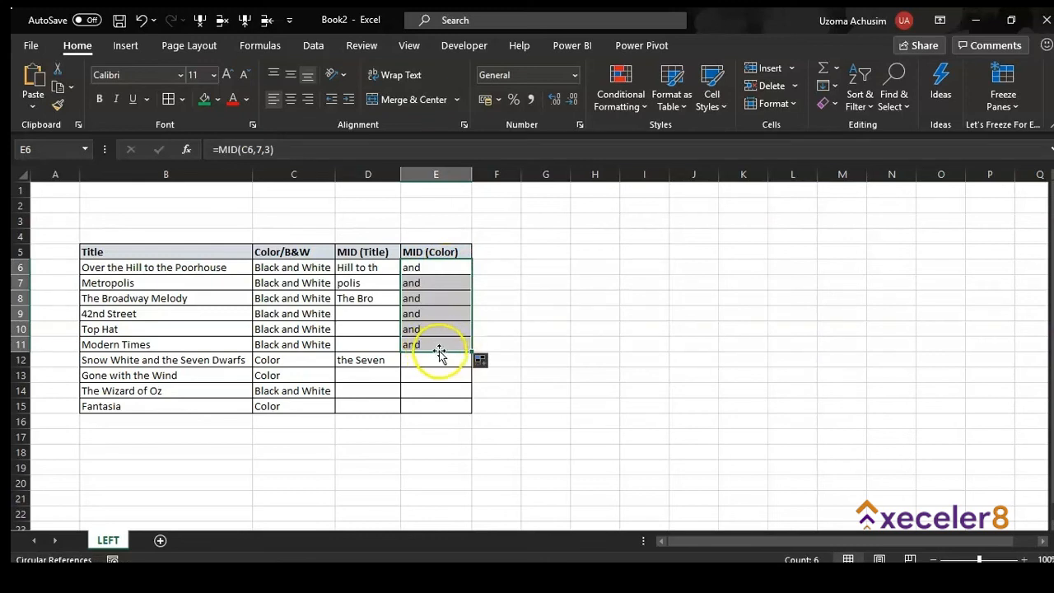
left_click(429, 343)
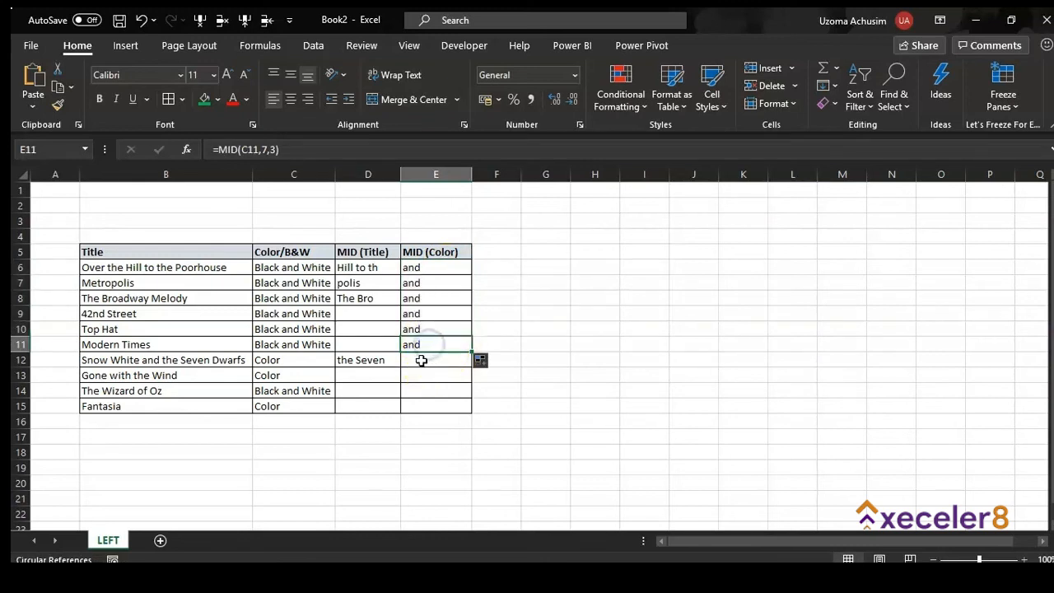
left_click(431, 361)
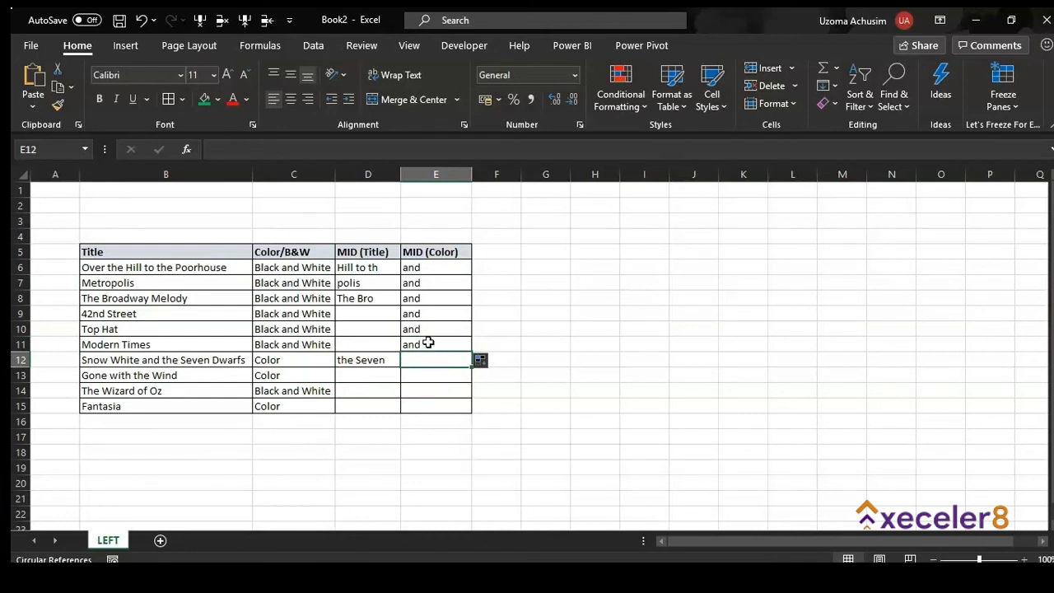
left_click(431, 344)
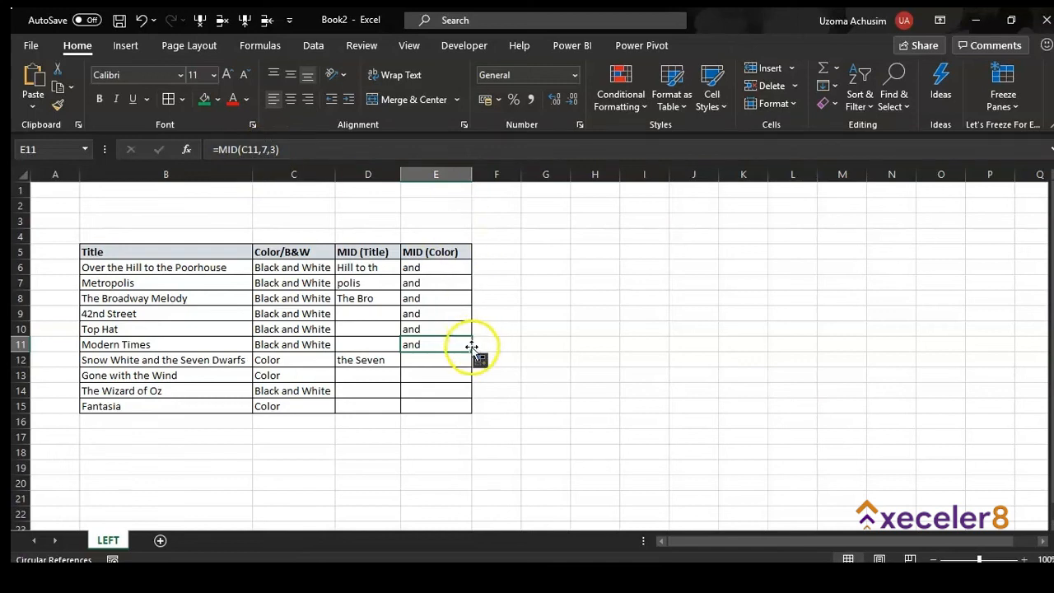
left_click_drag(472, 352, 469, 367)
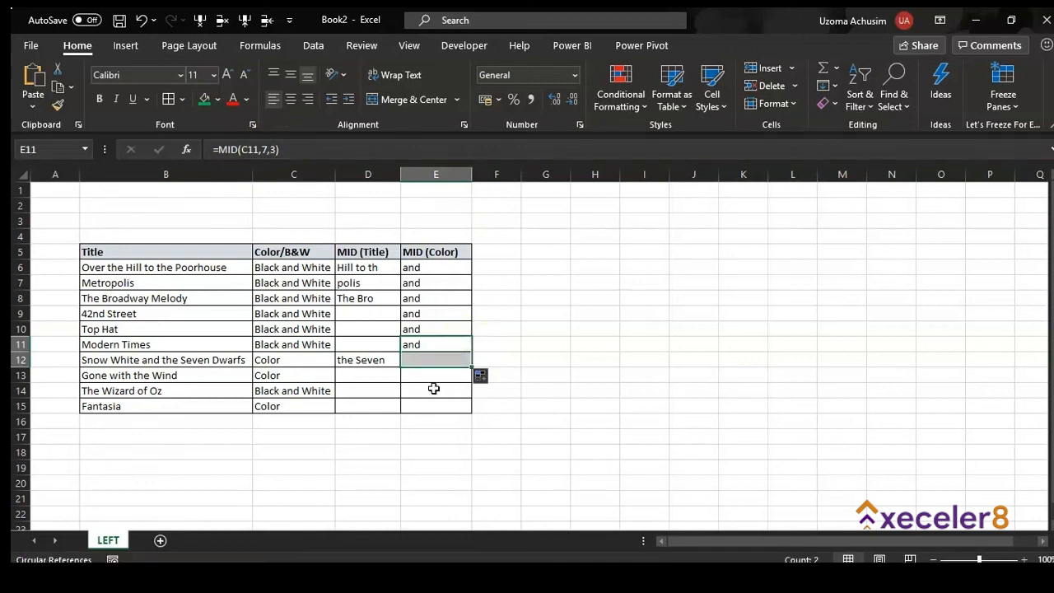
left_click(439, 360)
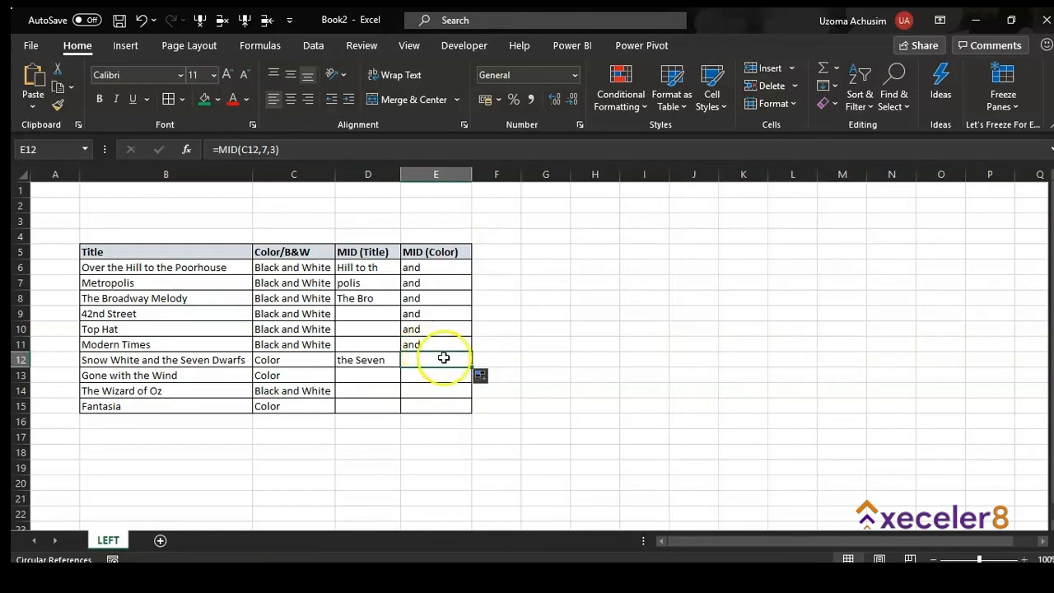
left_click_drag(474, 365, 473, 412)
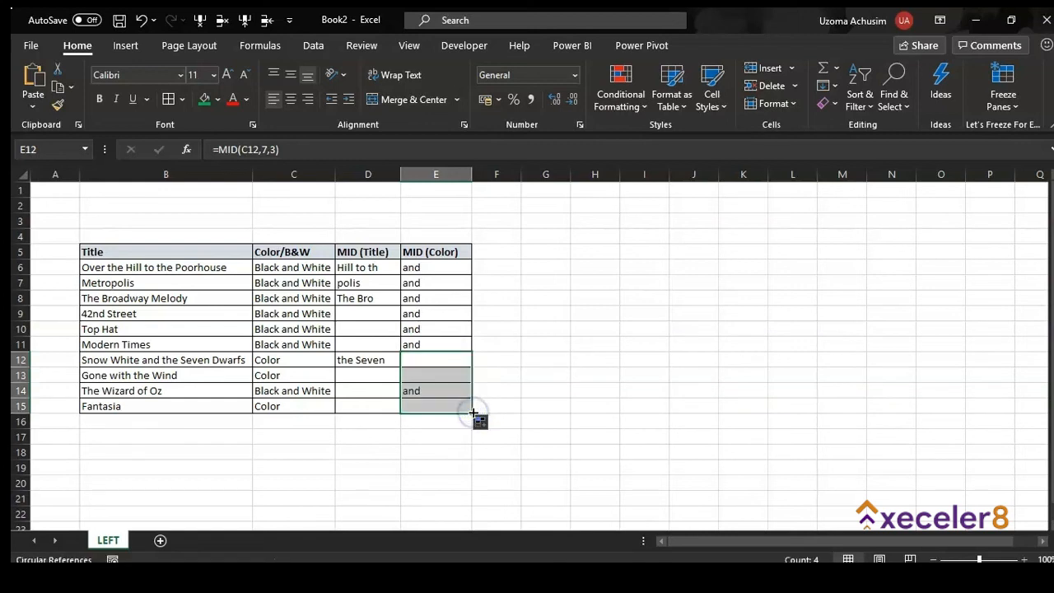
left_click(436, 390)
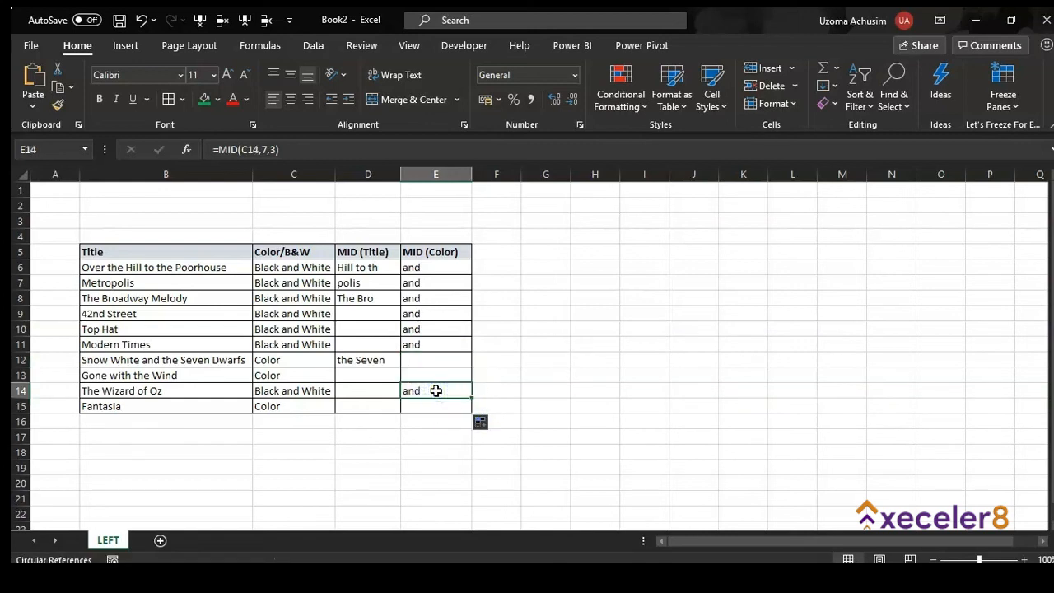
left_click(434, 363)
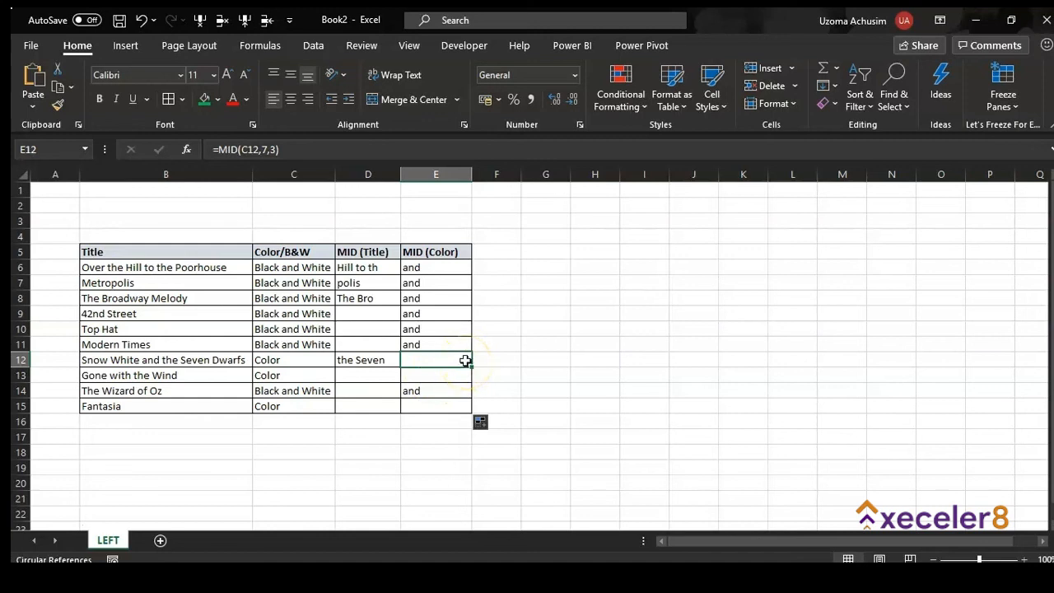
key("XF86MonBrightnessUp")
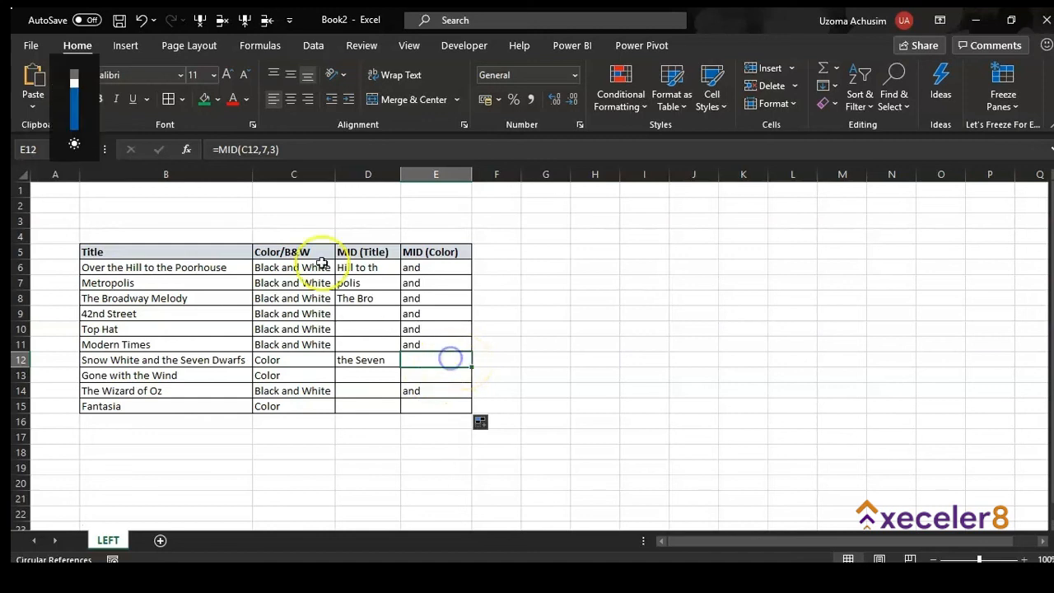
left_click(275, 149)
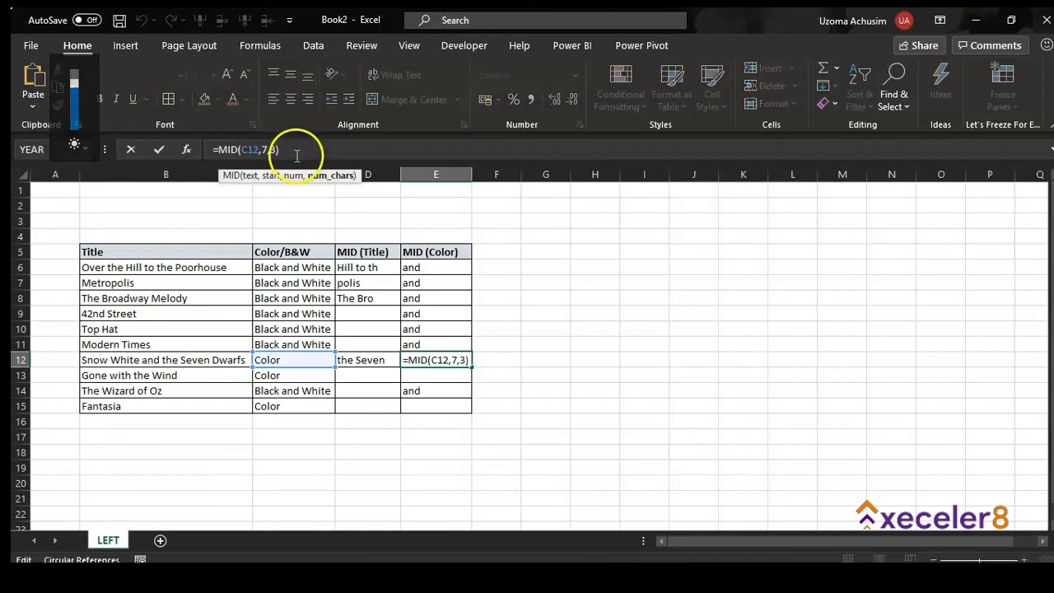
left_click(278, 149)
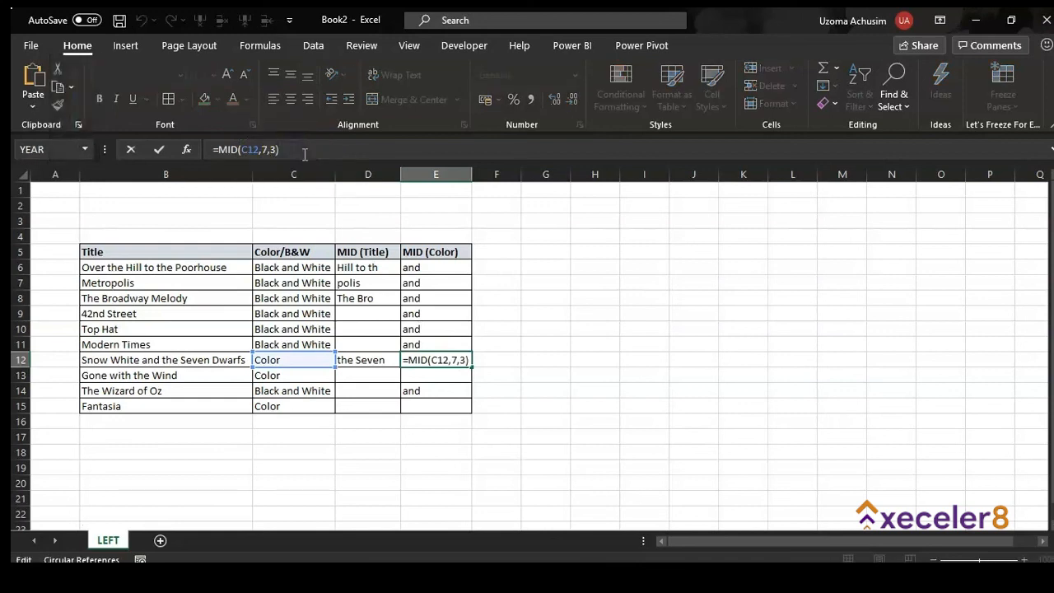
left_click(294, 148)
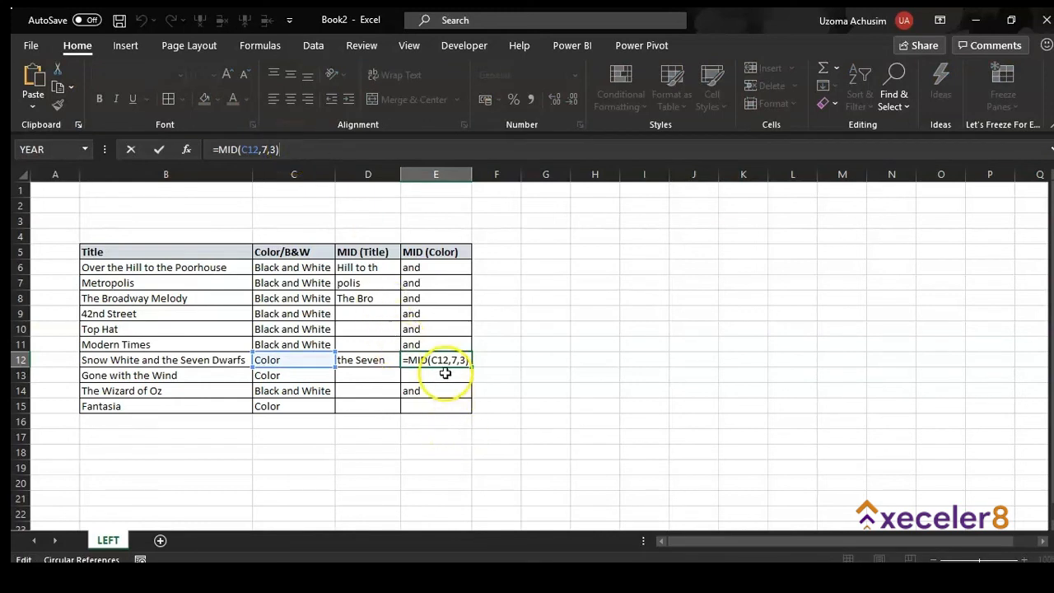
left_click(445, 376)
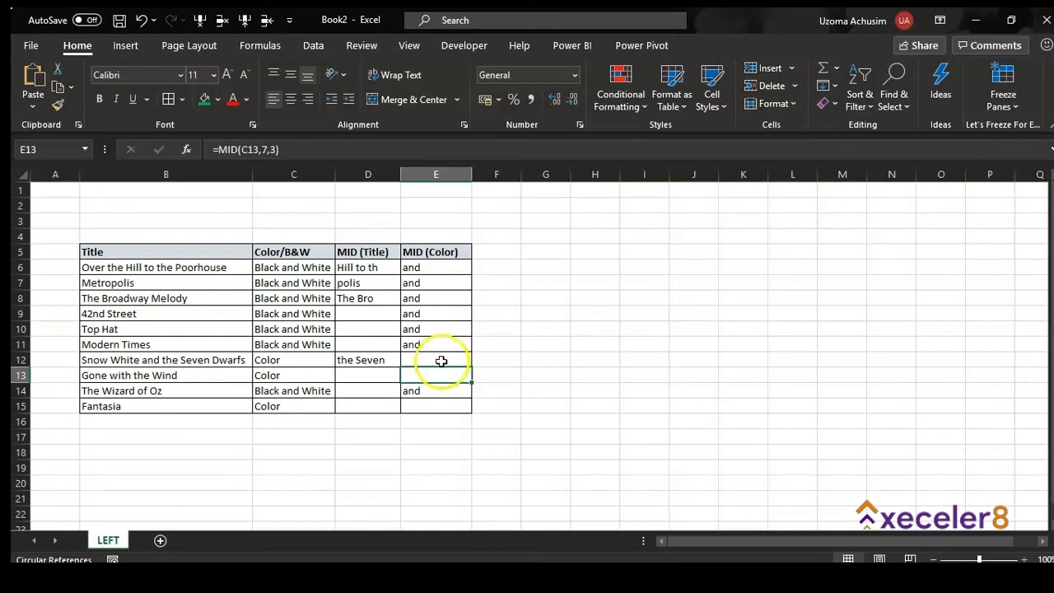
left_click(441, 361)
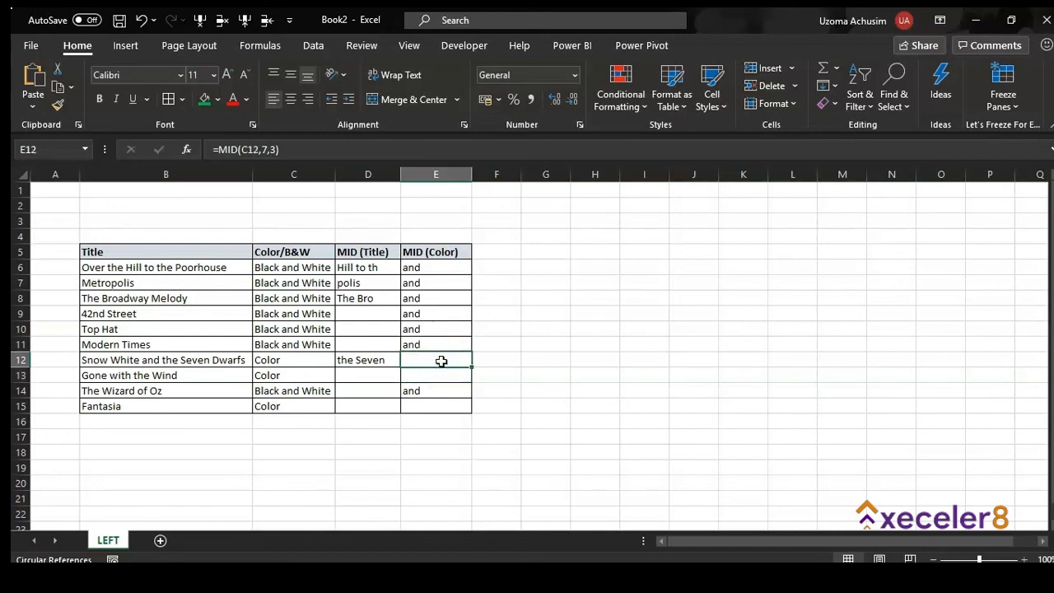
left_click(440, 363)
left_click(372, 331)
left_click(368, 316)
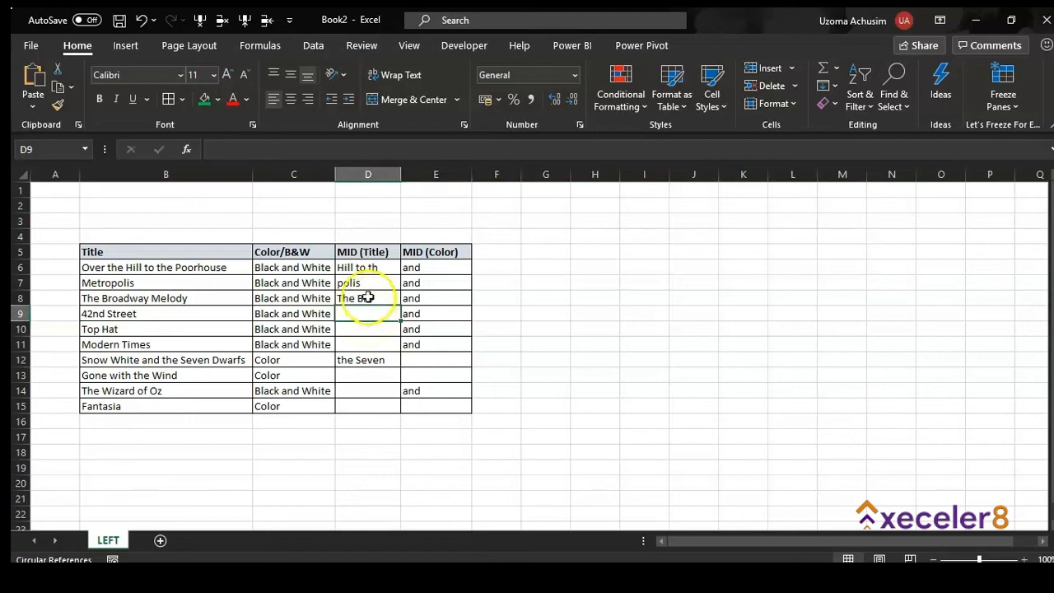
left_click(370, 298)
Fill D8's MID formula down to D11 and check the 42nd St, Top Hat and Modern results
left_click_drag(401, 305, 385, 349)
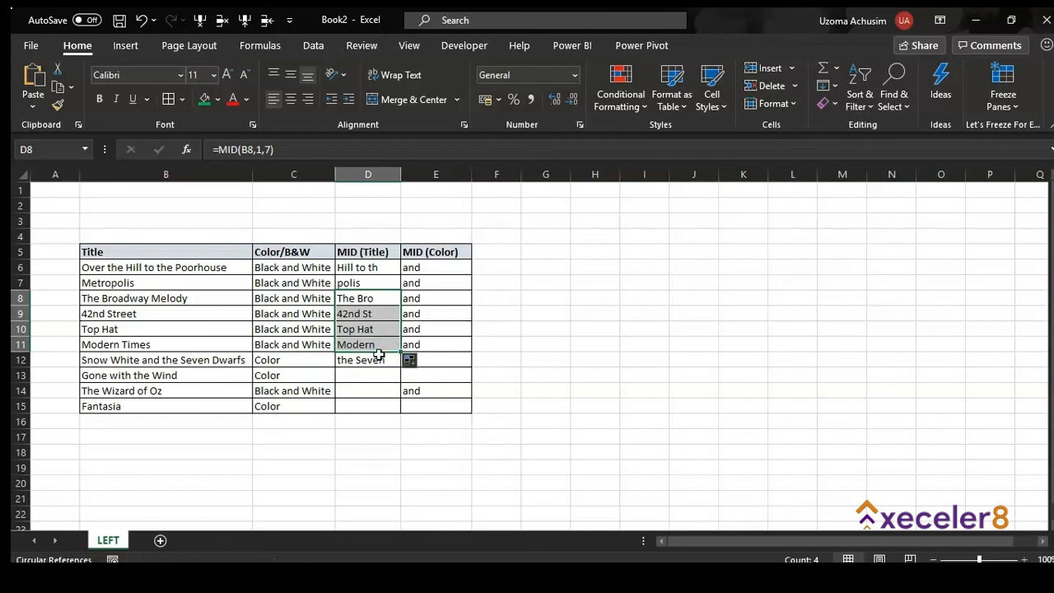
left_click(377, 345)
left_click(372, 329)
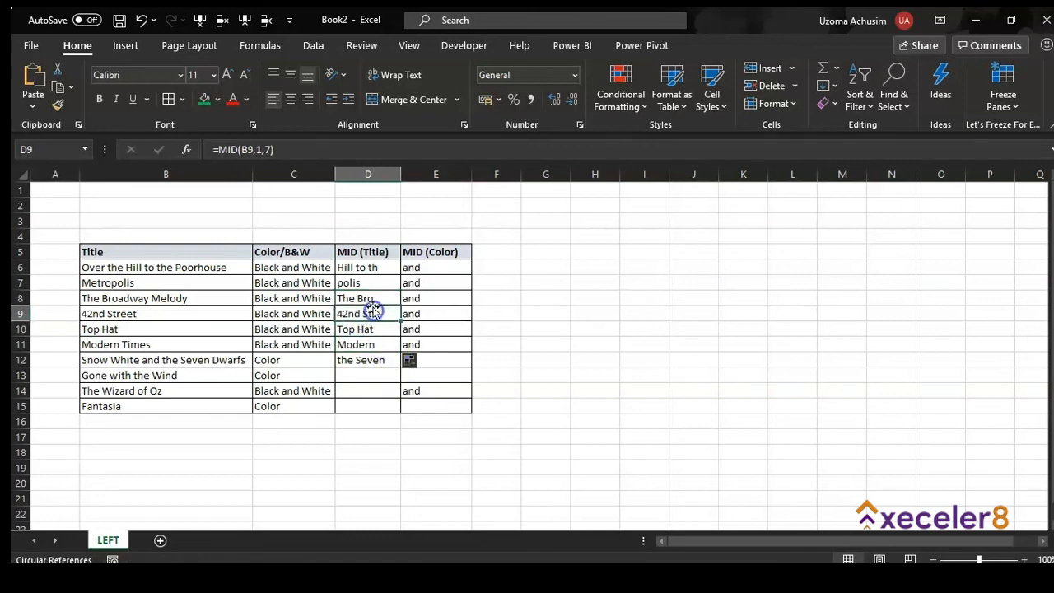
left_click(372, 314)
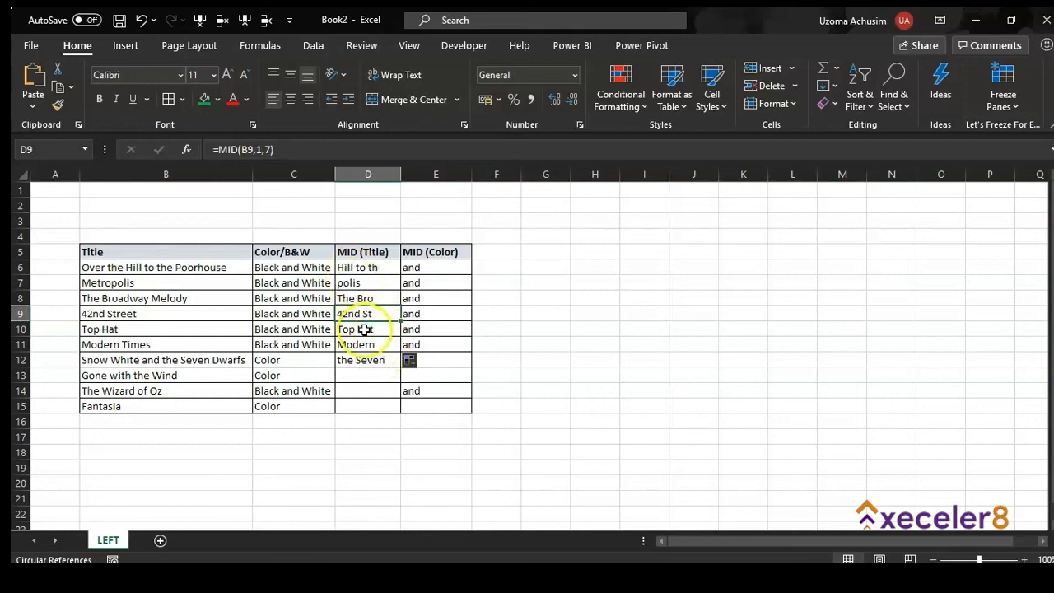
left_click(364, 390)
left_click(442, 375)
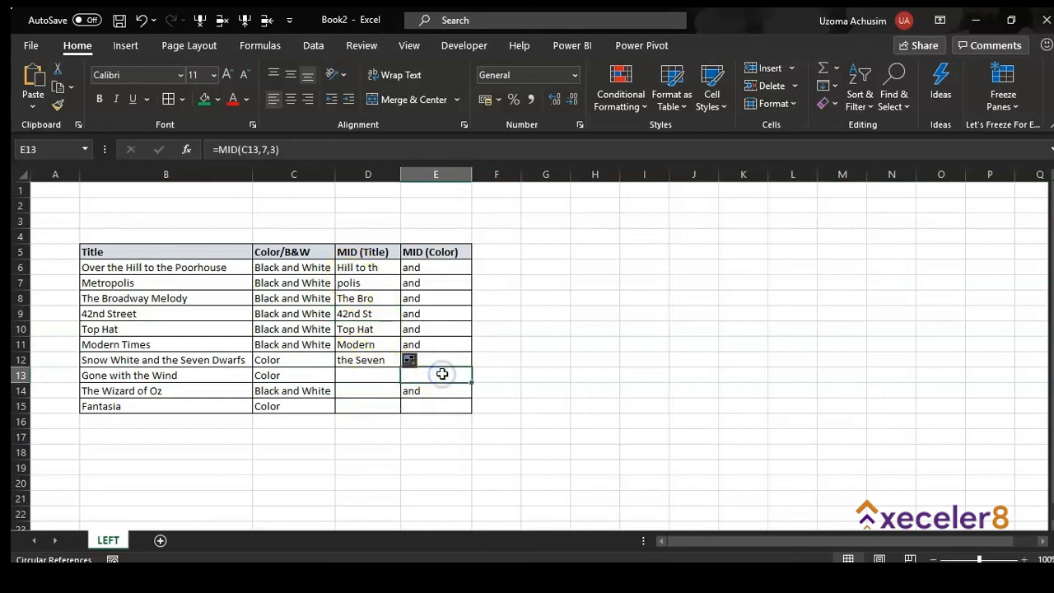